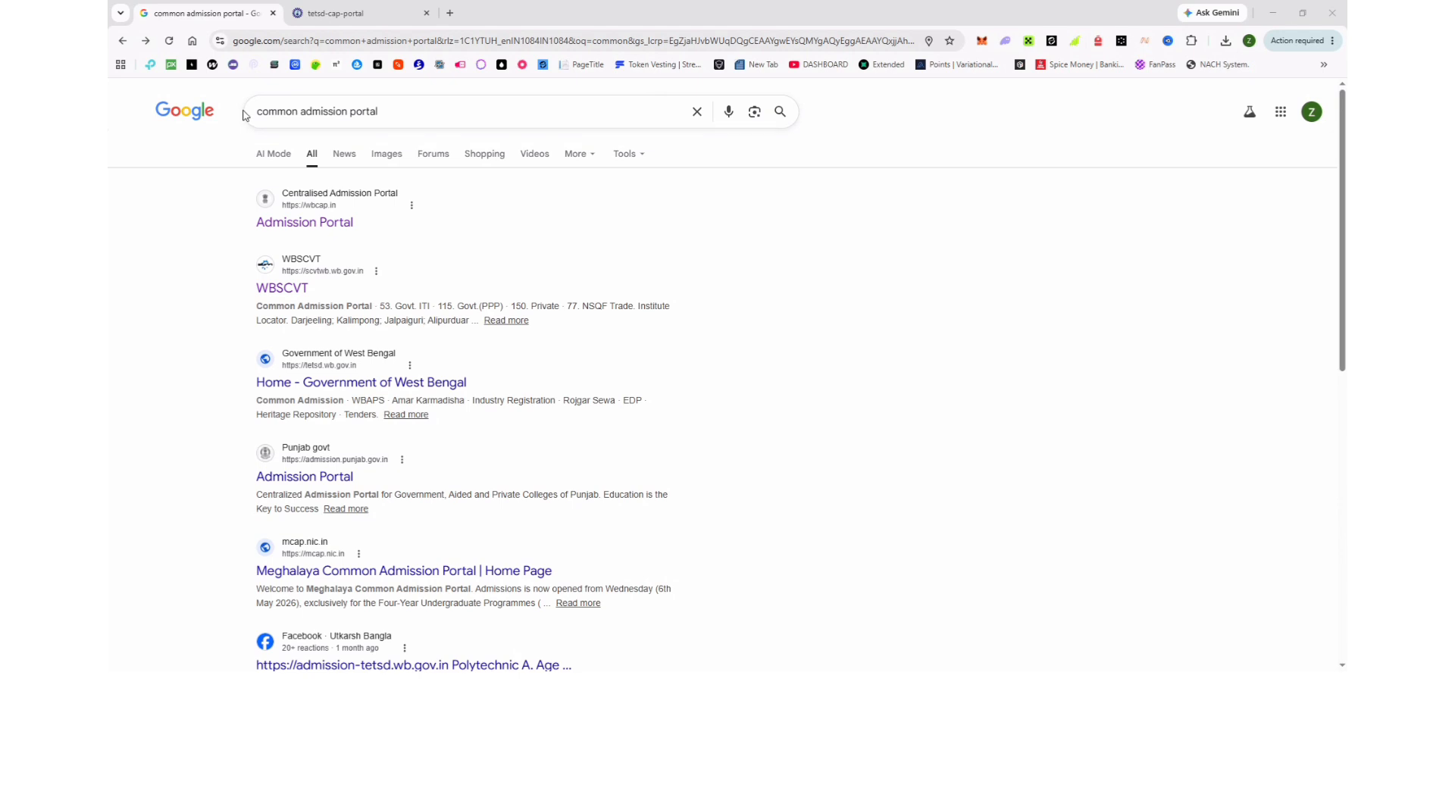
Step: Open the WBSCVT website from the search results and go to its Common Admission Portal
left_click(400, 115)
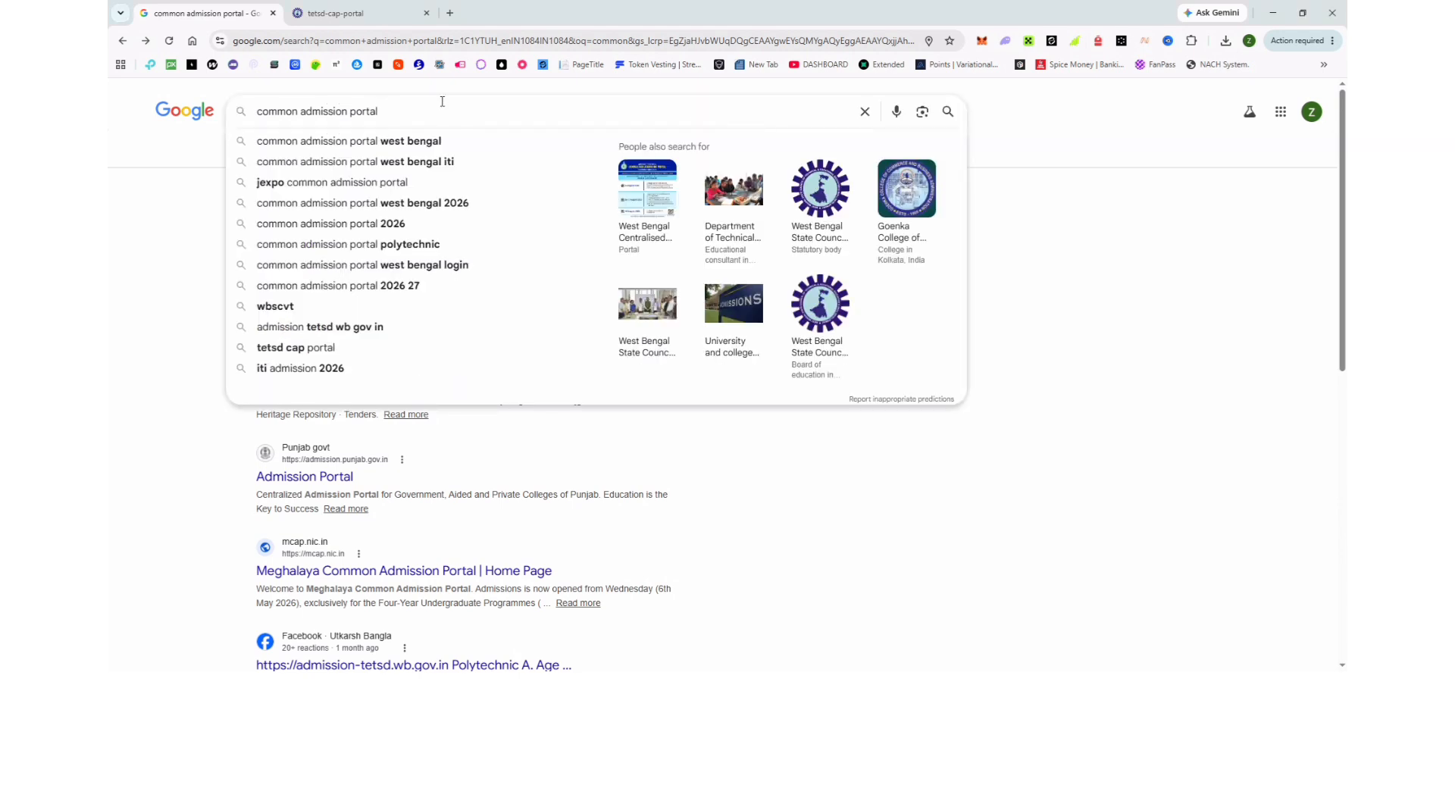
left_click(1049, 115)
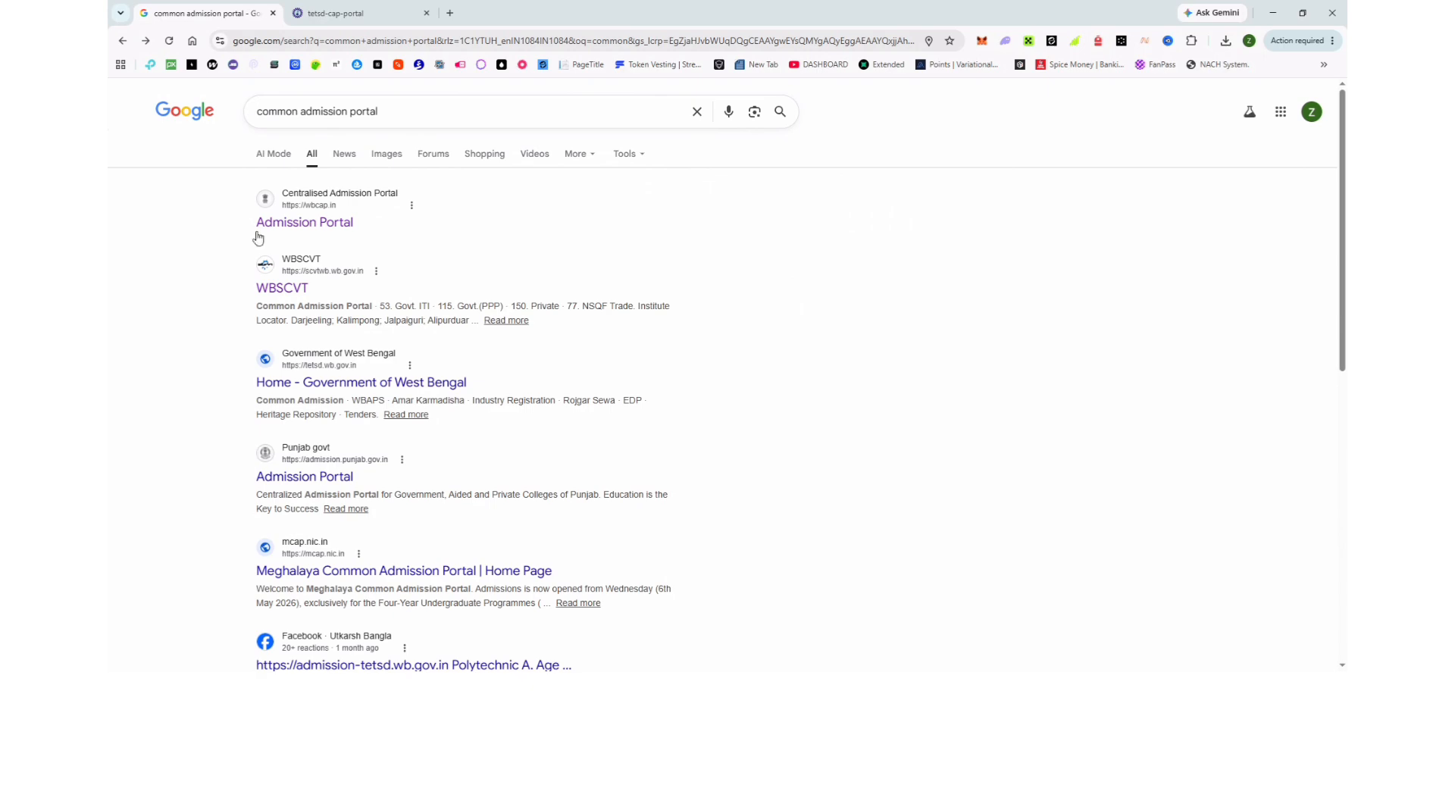
left_click(281, 289)
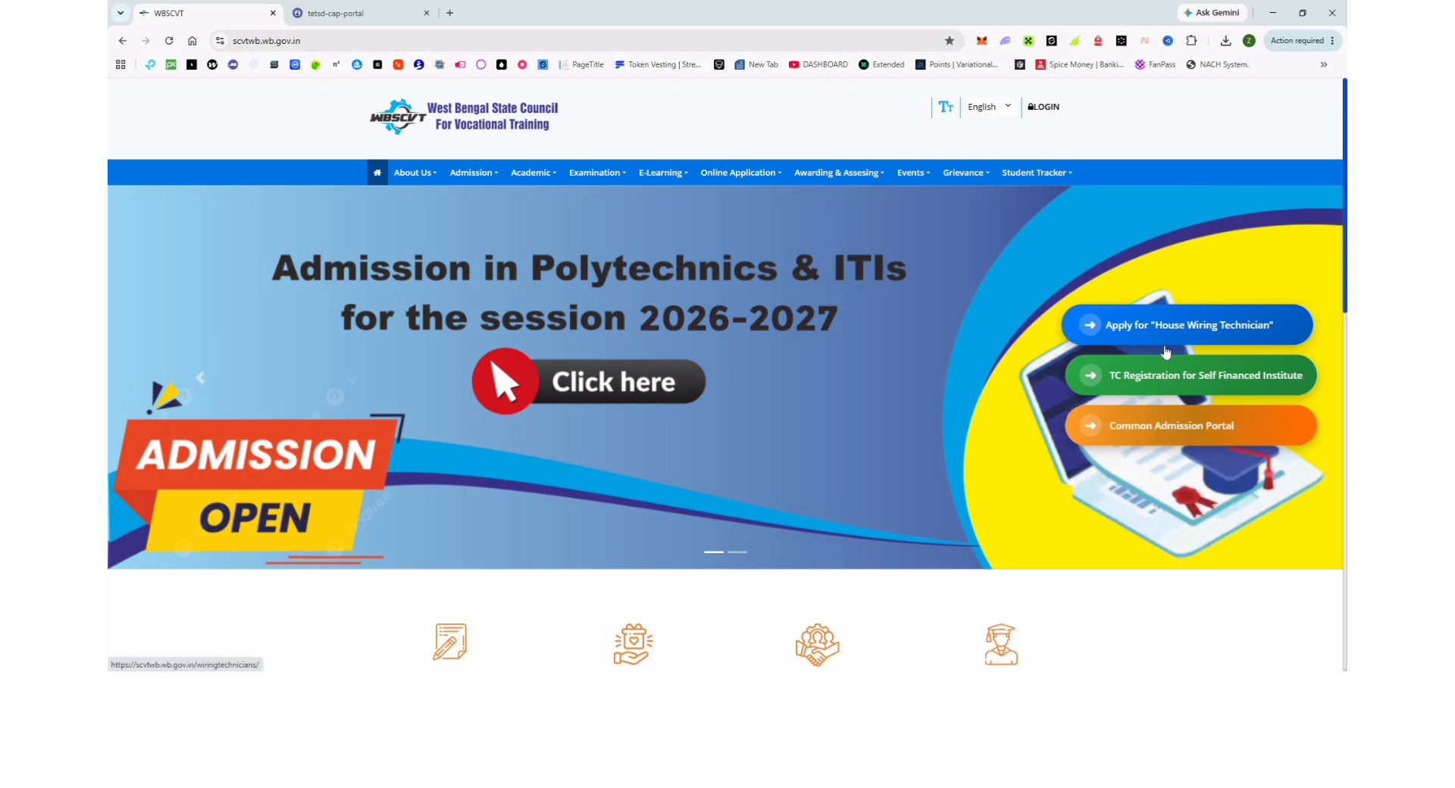
left_click(1163, 429)
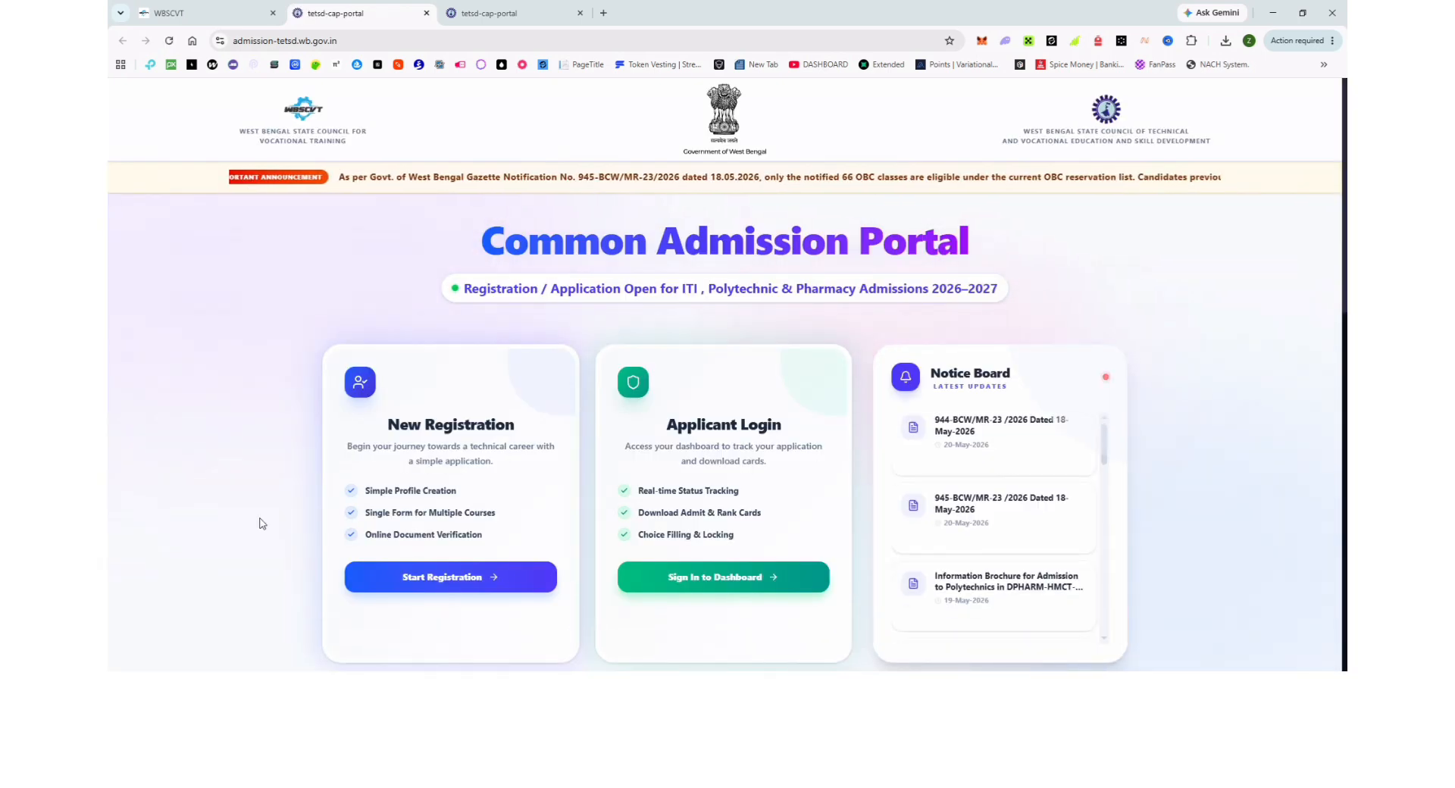
Step: Start a new candidate registration and go through the mobile number and captcha result fields
scroll(440, 484, "down", 1)
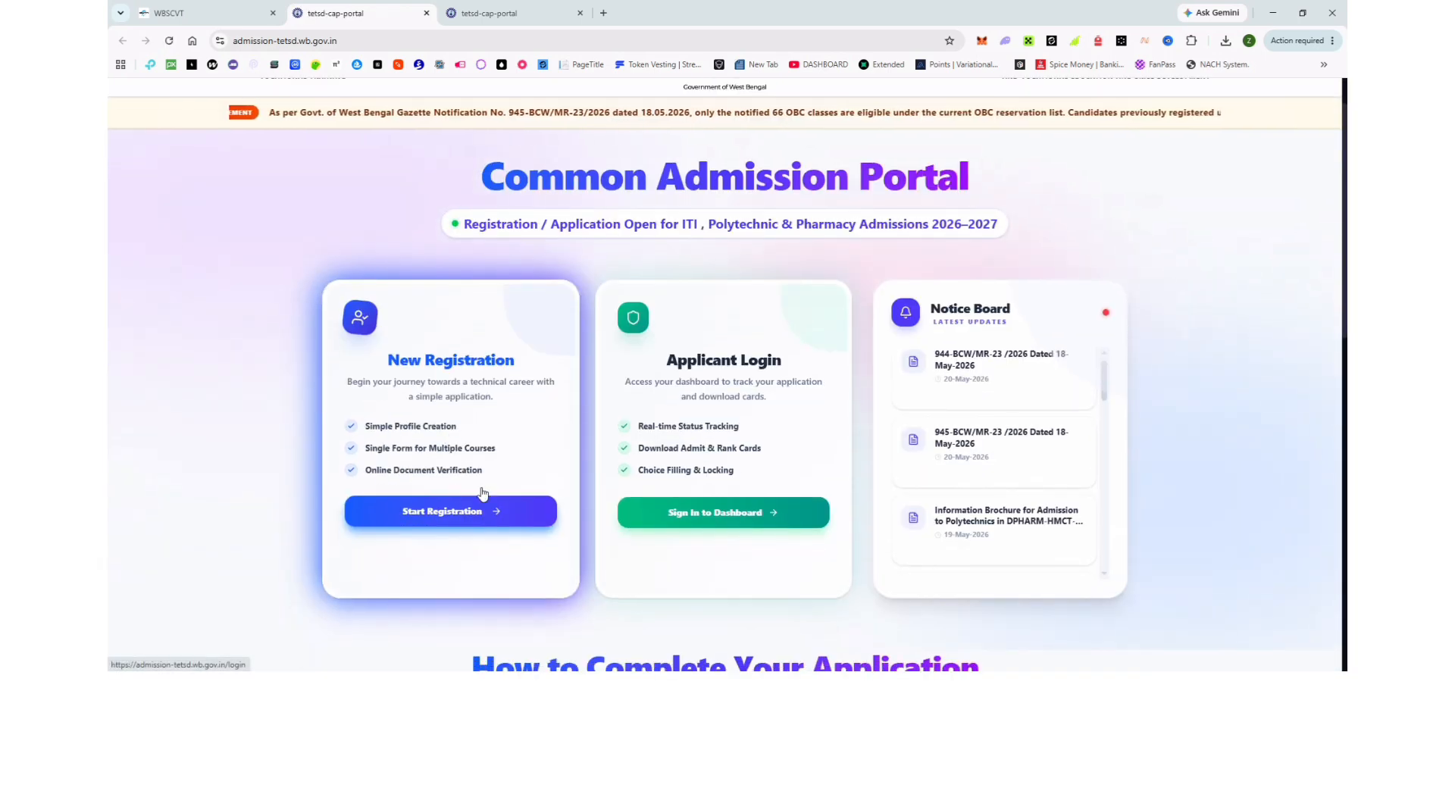
left_click(478, 514)
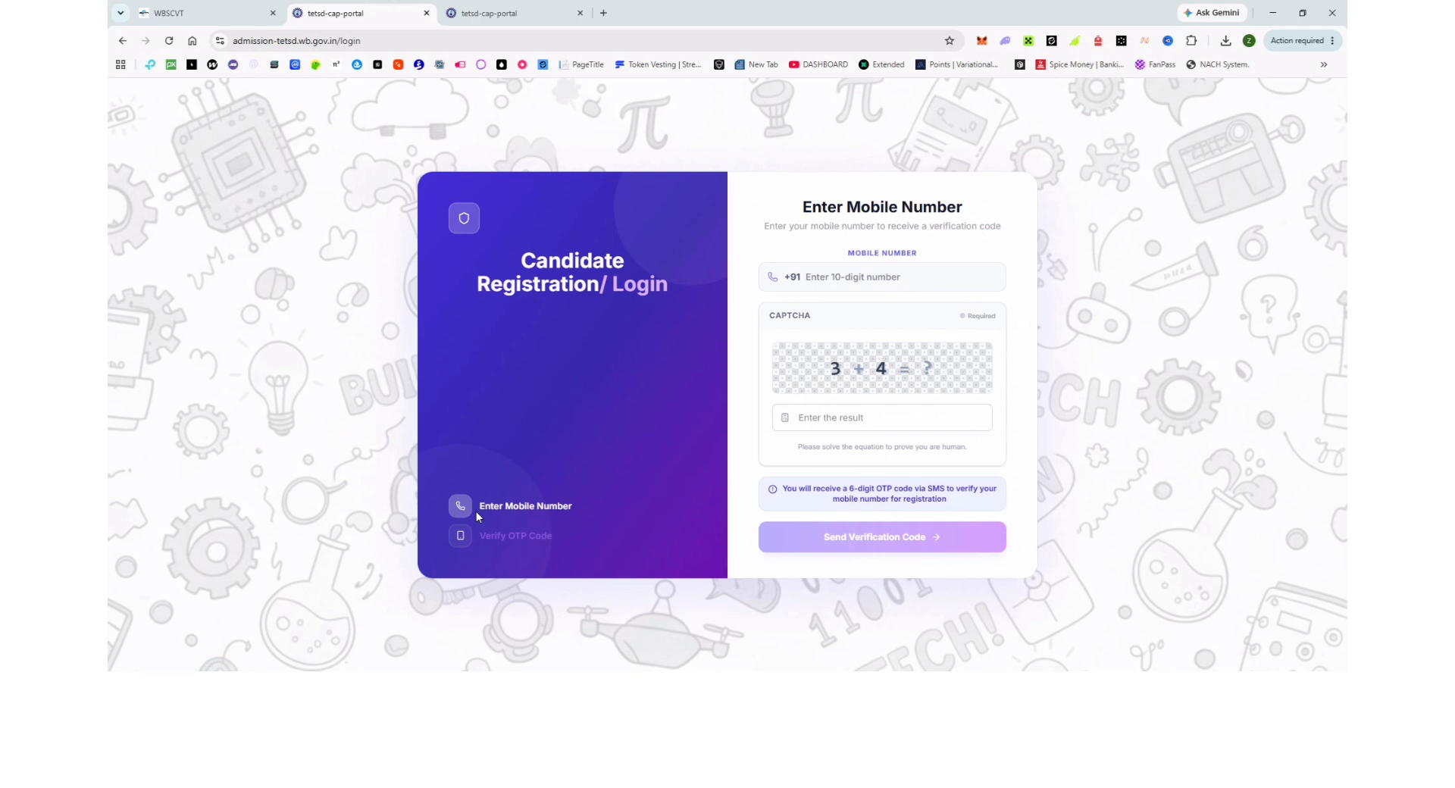
left_click(892, 285)
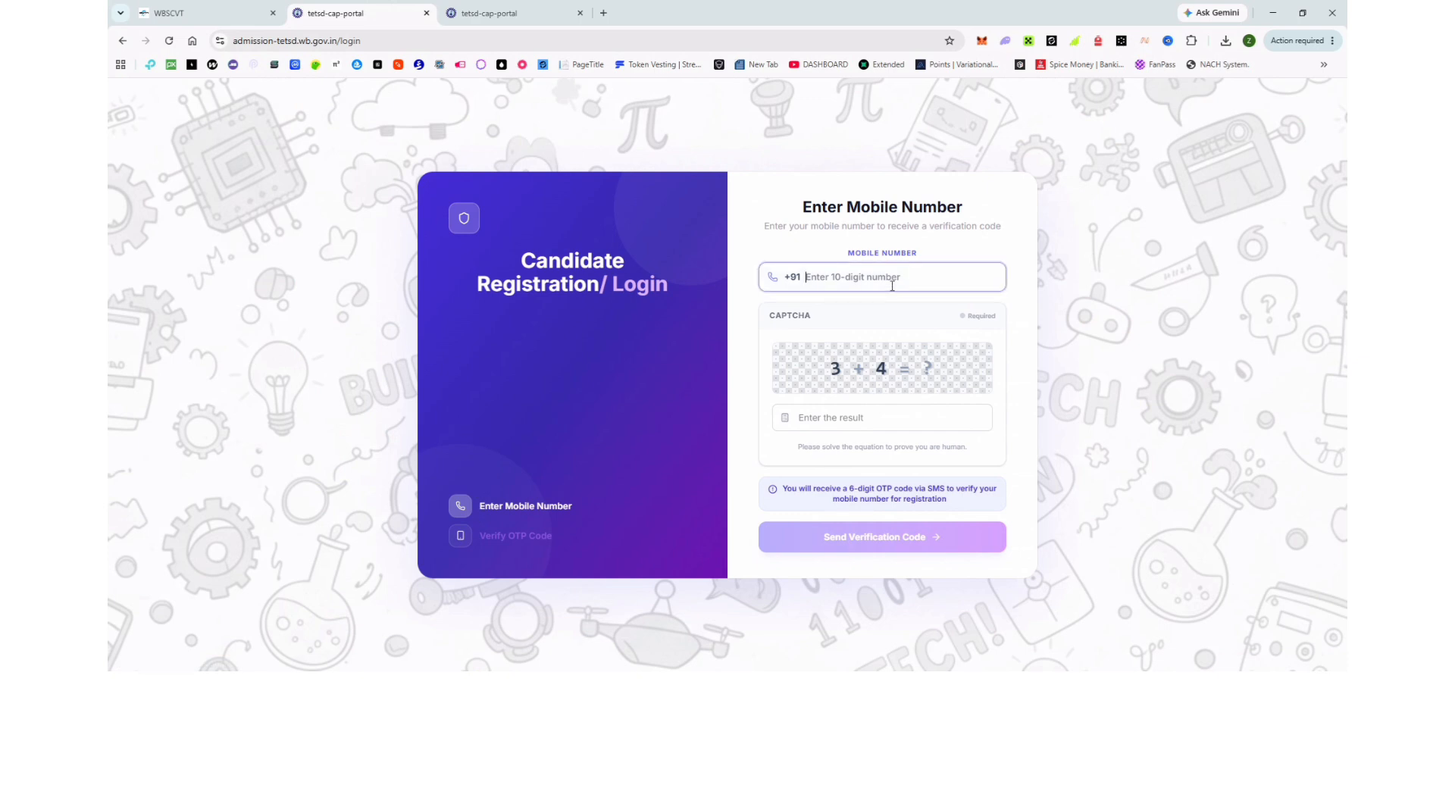
left_click(869, 417)
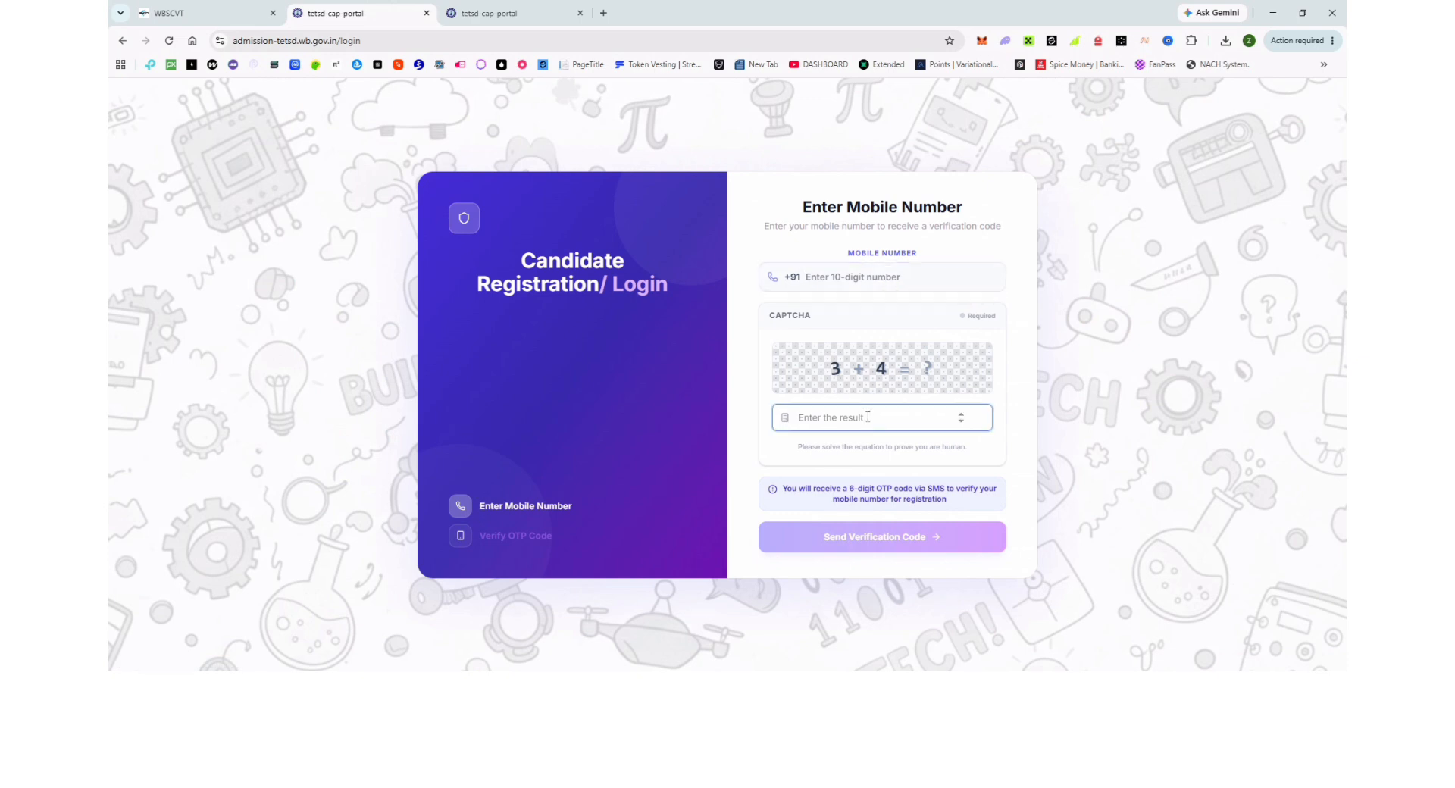
left_click(875, 281)
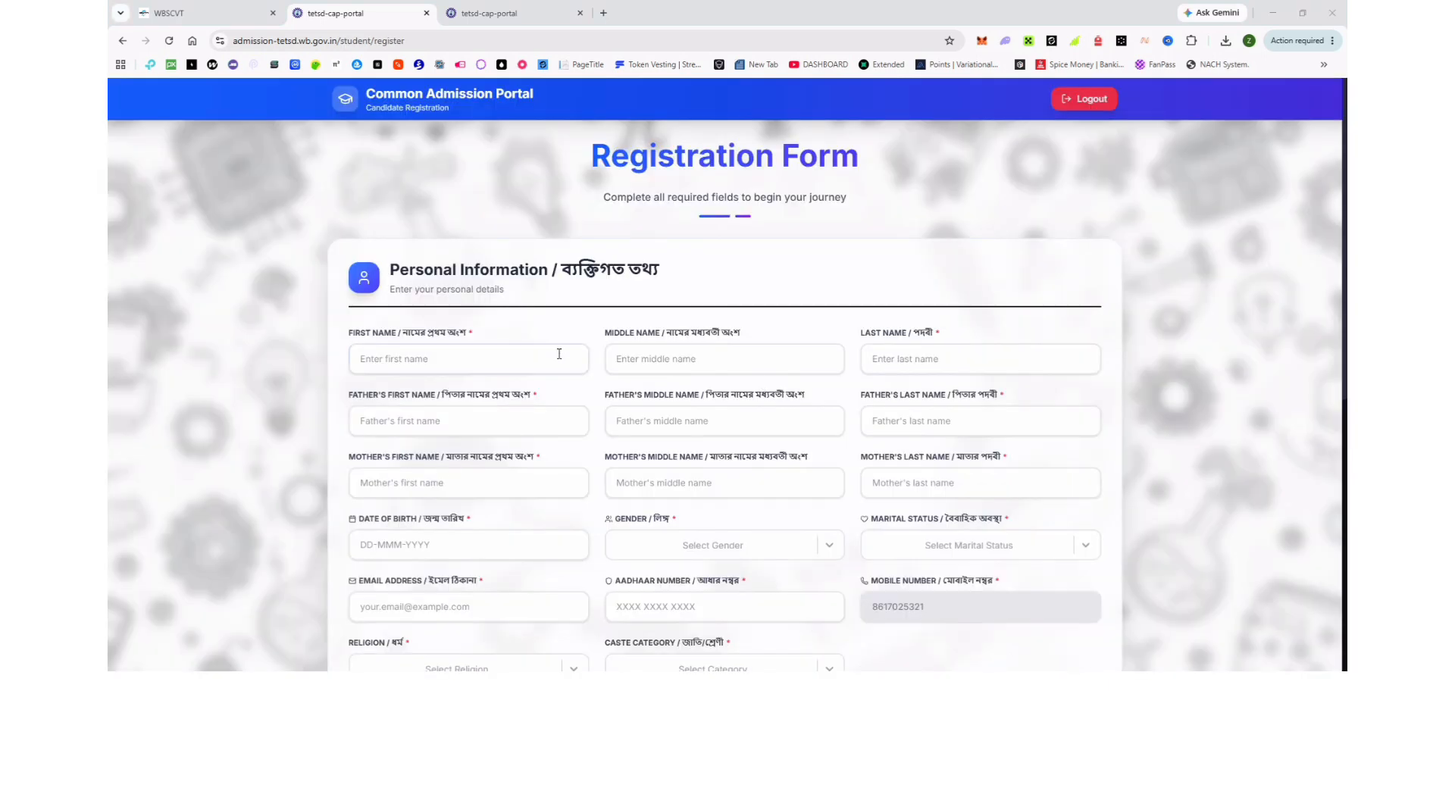
Step: Examine the applicant's, father's and mother's name fields in the Personal Information section of the registration form
scroll(559, 354, "down", 1)
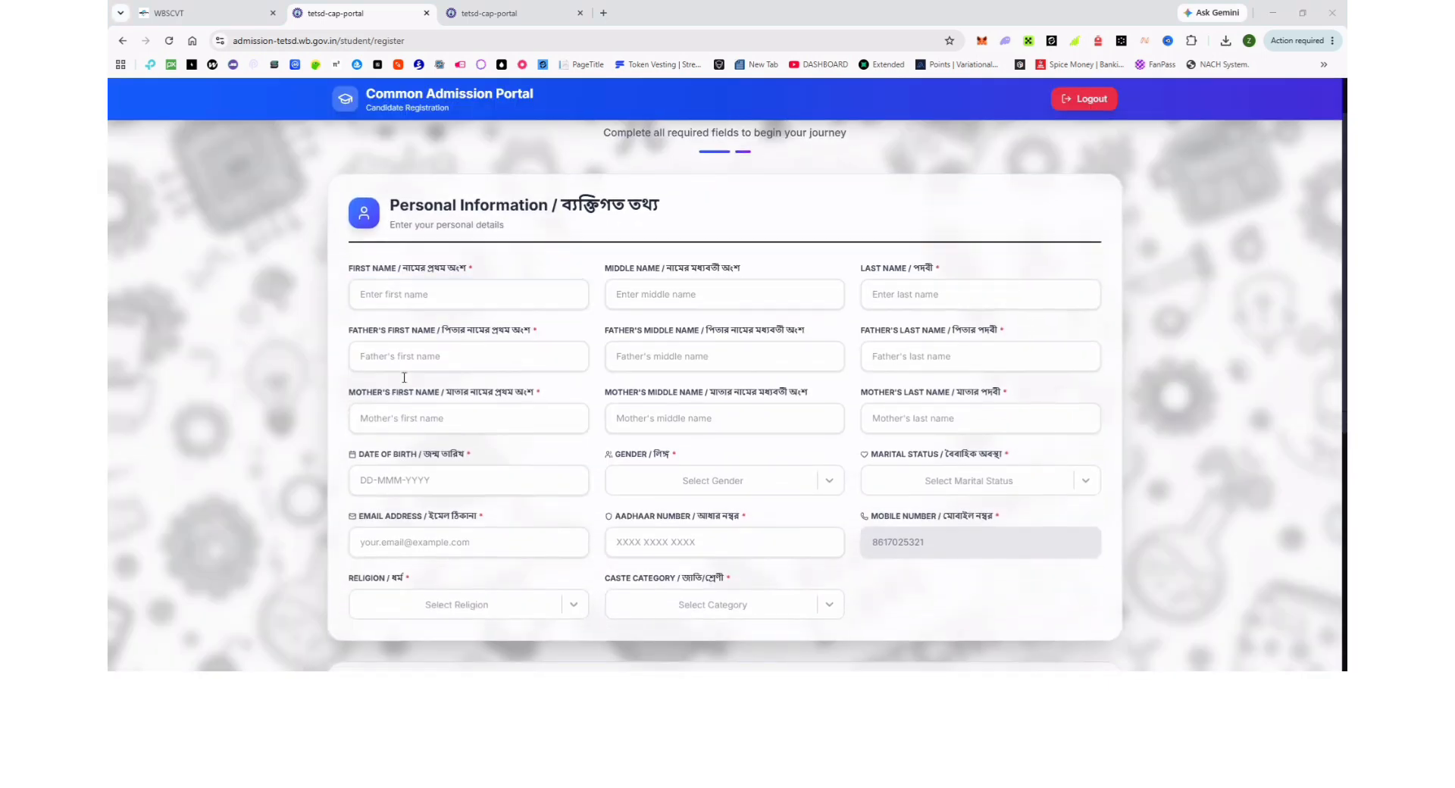
left_click(430, 293)
left_click(434, 288)
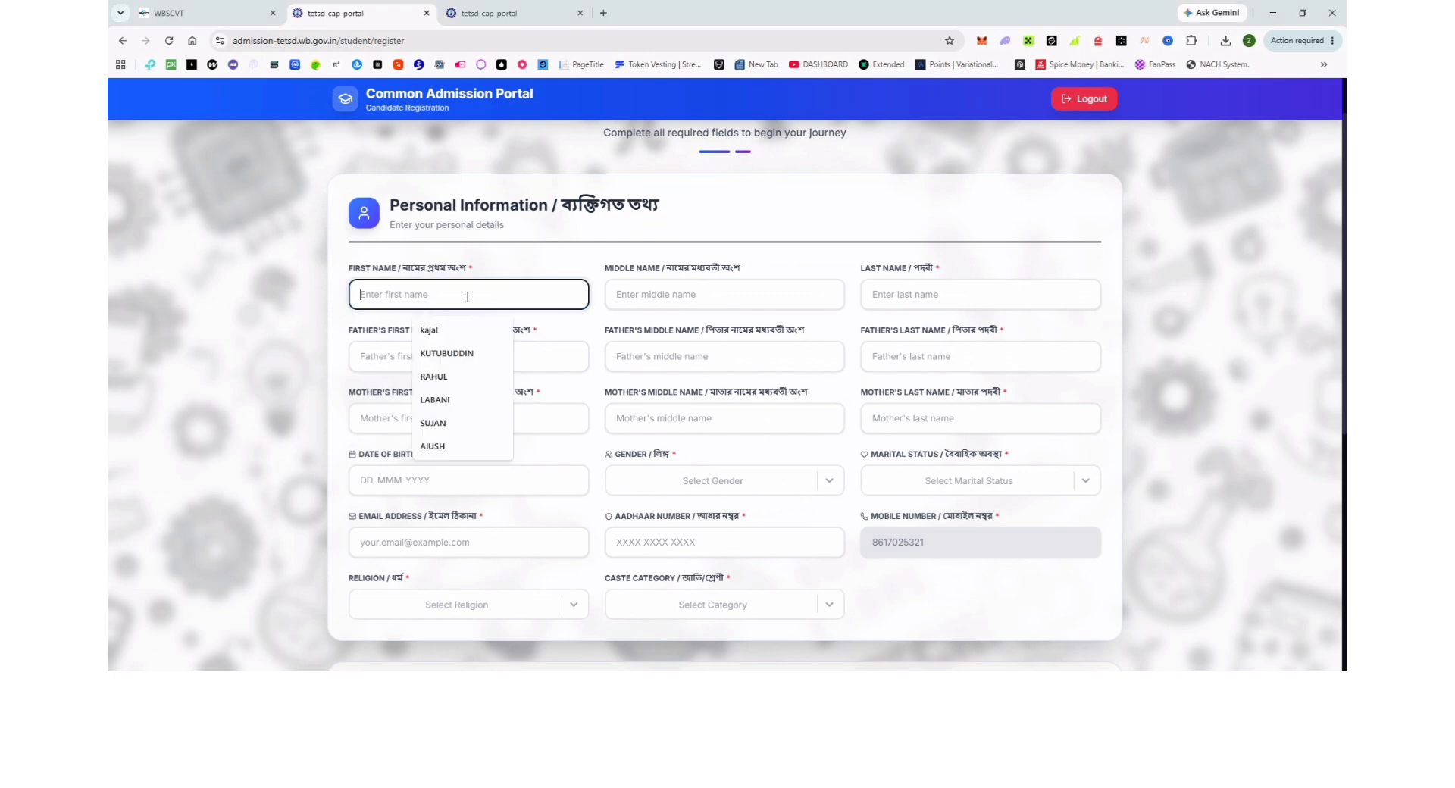
left_click(908, 290)
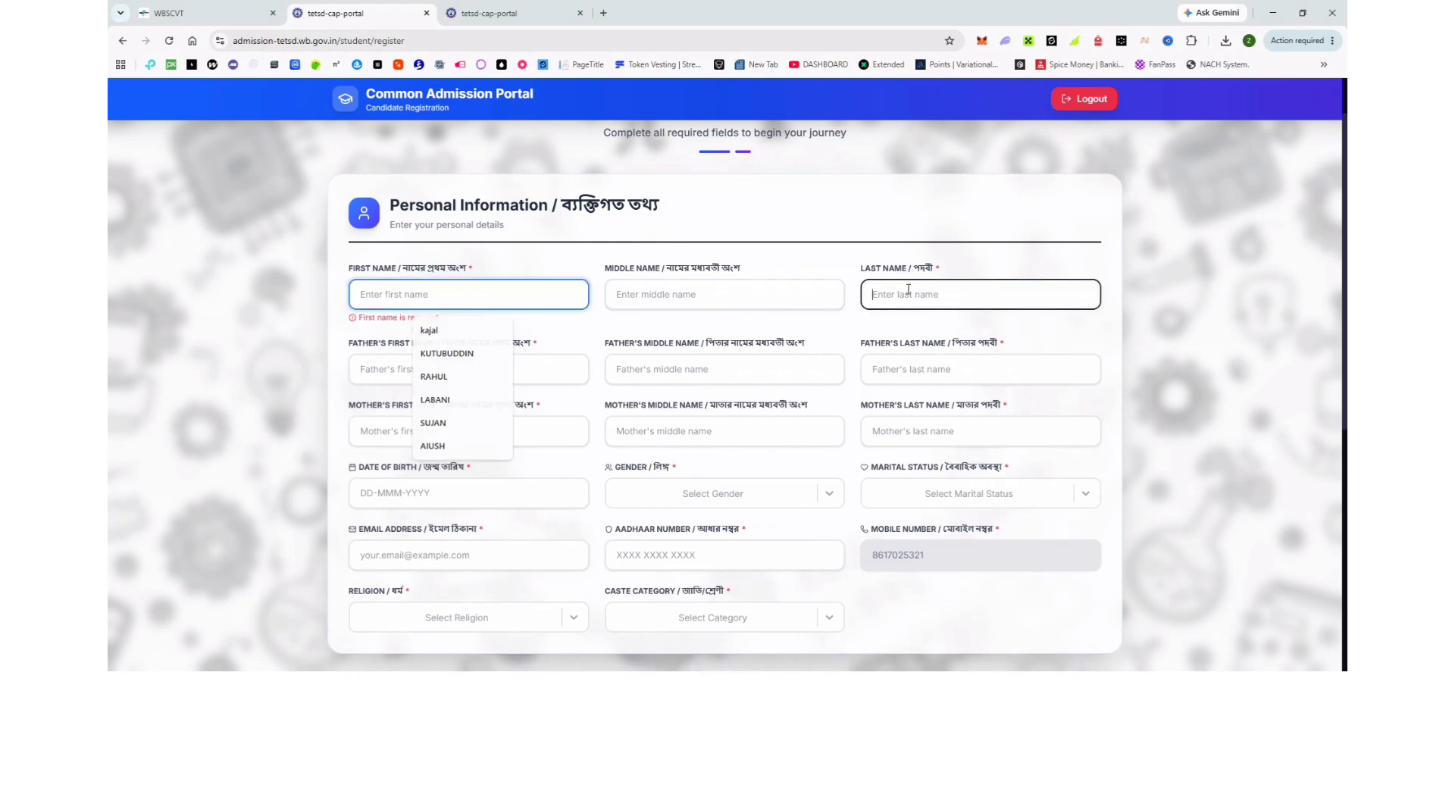
left_click(404, 377)
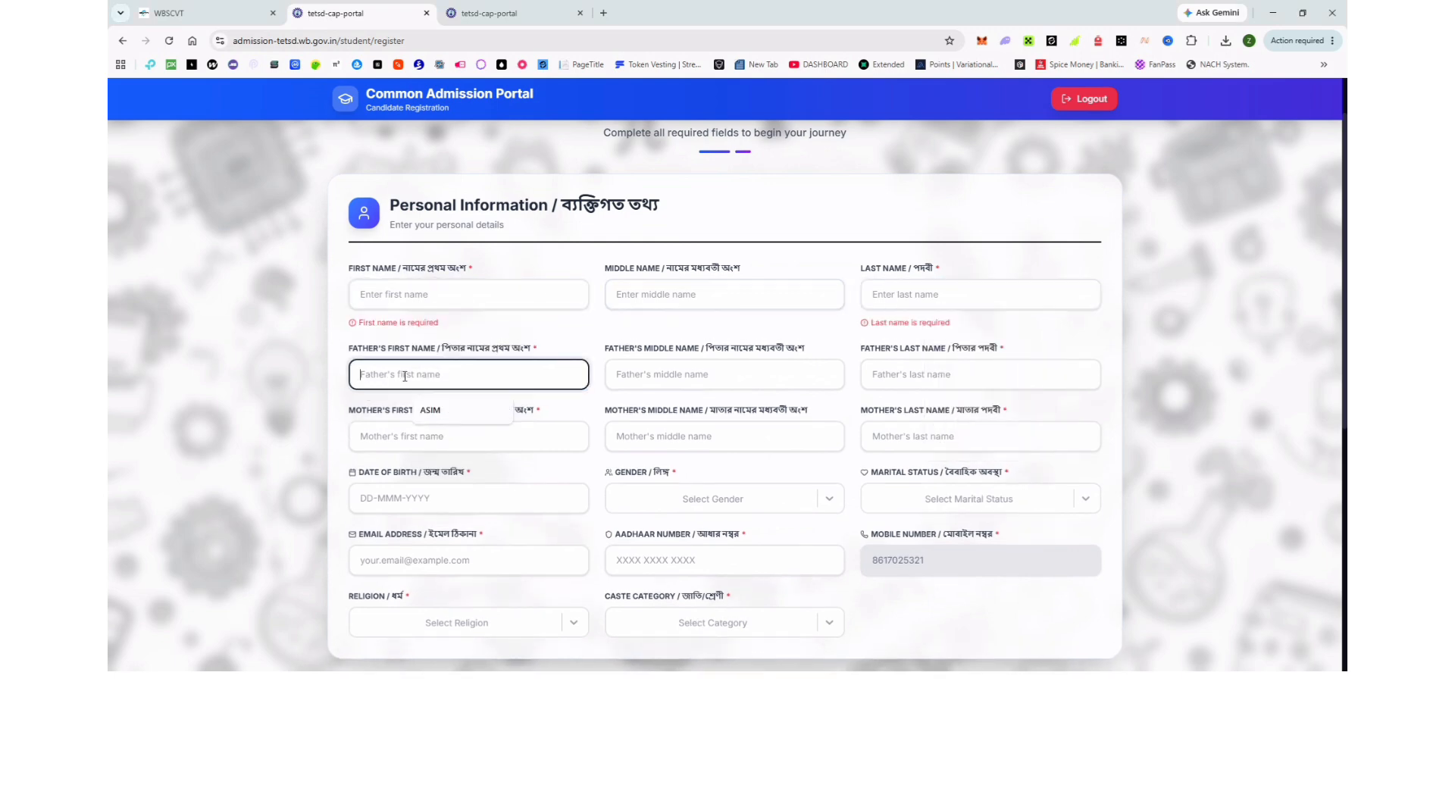
left_click(647, 380)
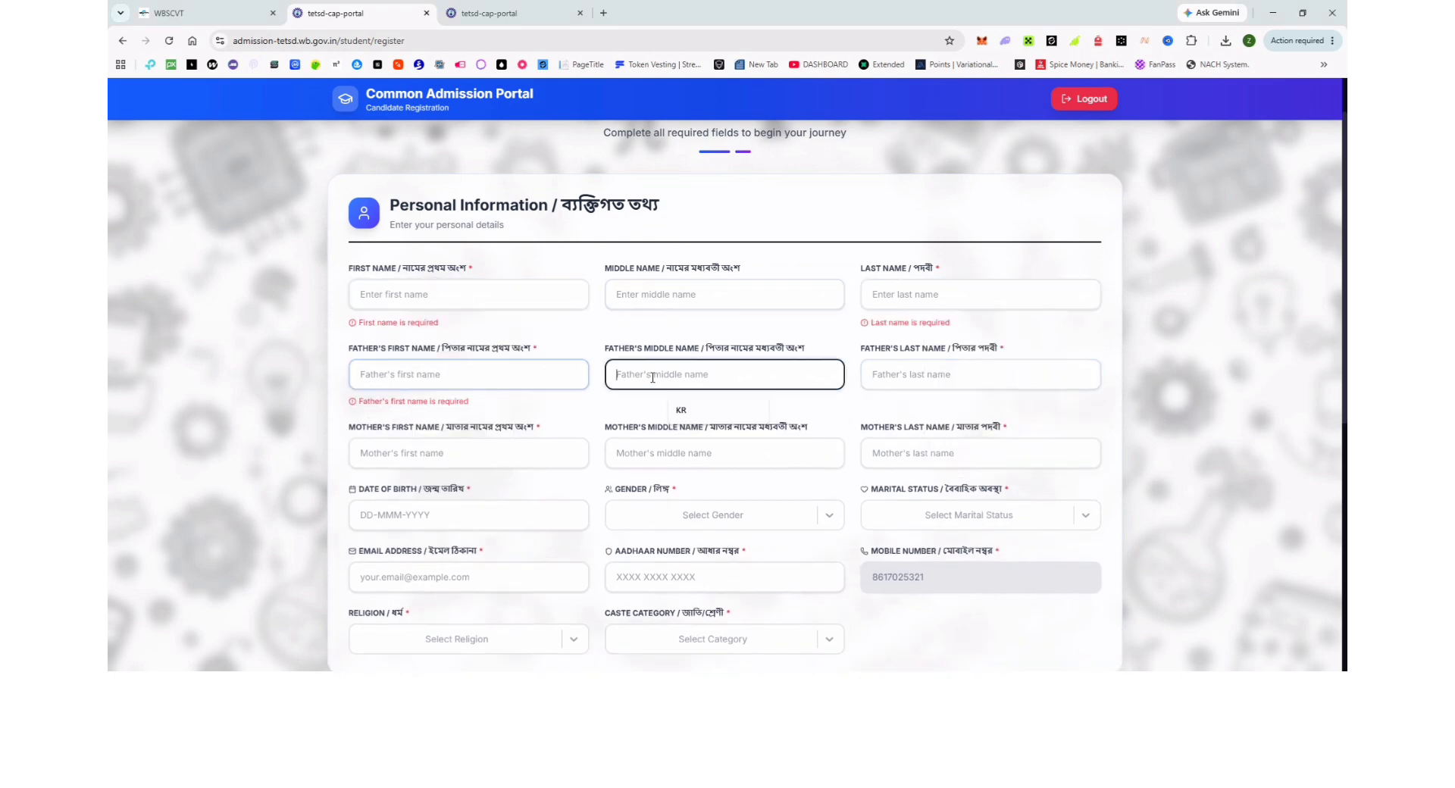
left_click(919, 371)
left_click(453, 441)
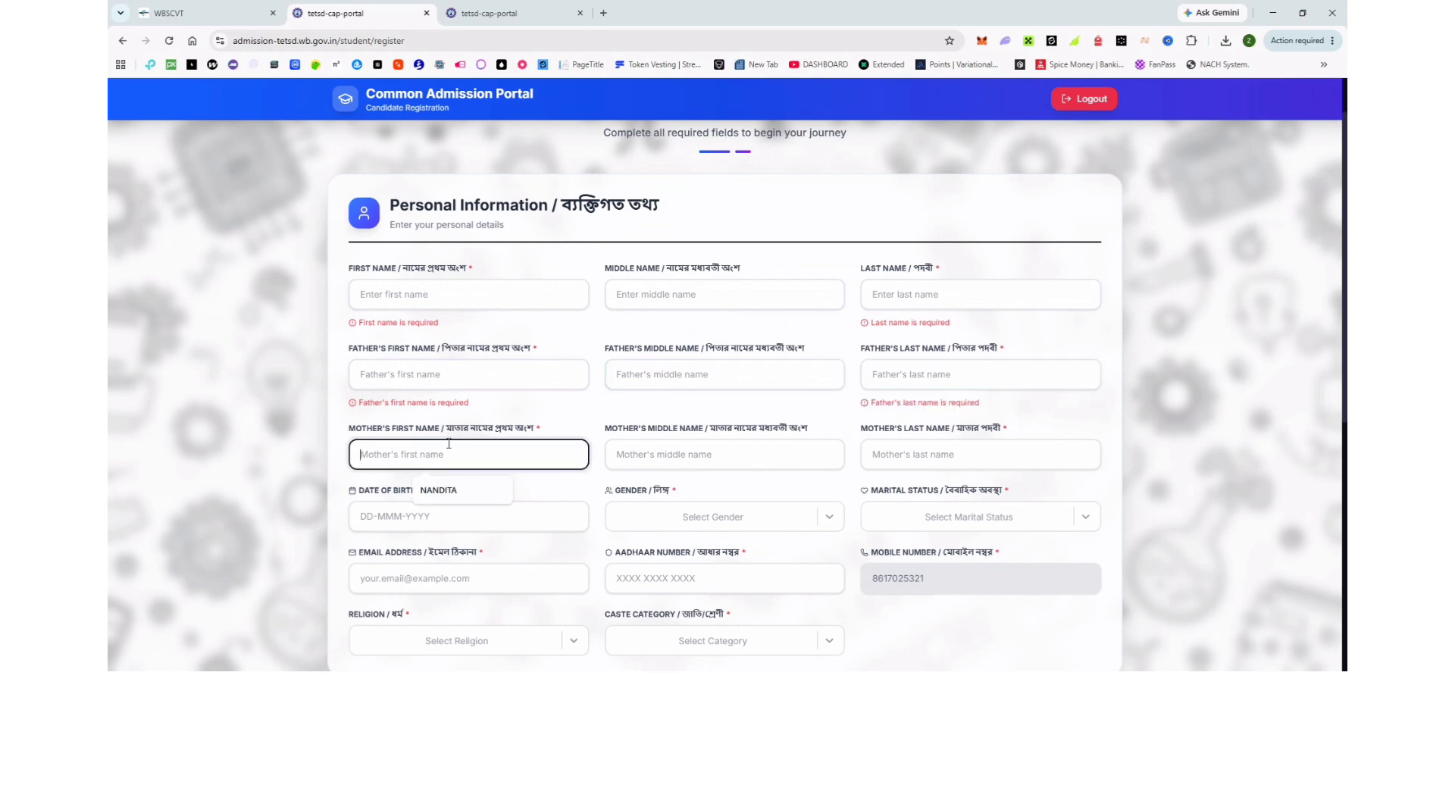
left_click(802, 451)
Step: Check the date of birth field, then set the gender to Male and the marital status to Single
scroll(788, 448, "down", 1)
scroll(785, 447, "down", 2)
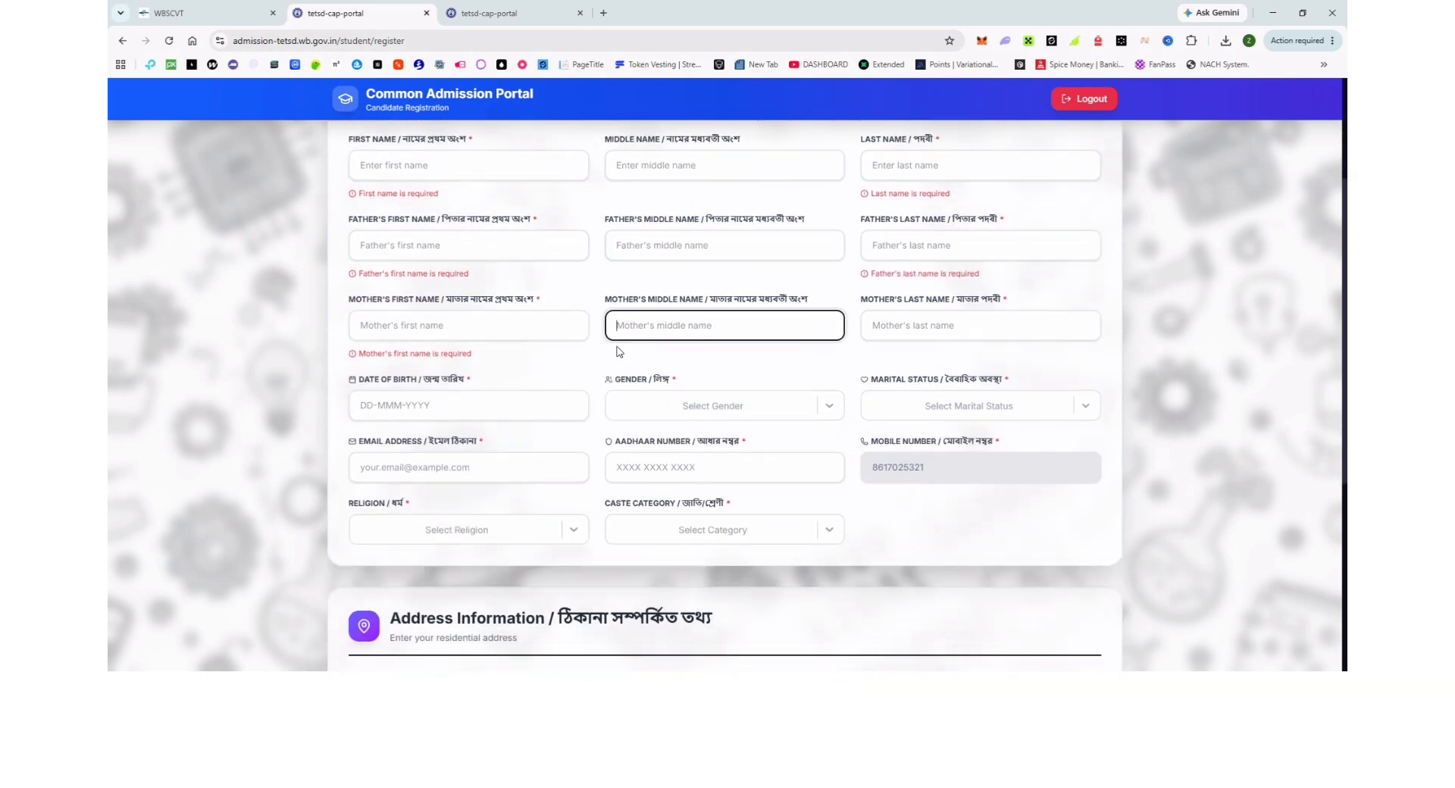
left_click(403, 414)
left_click(413, 411)
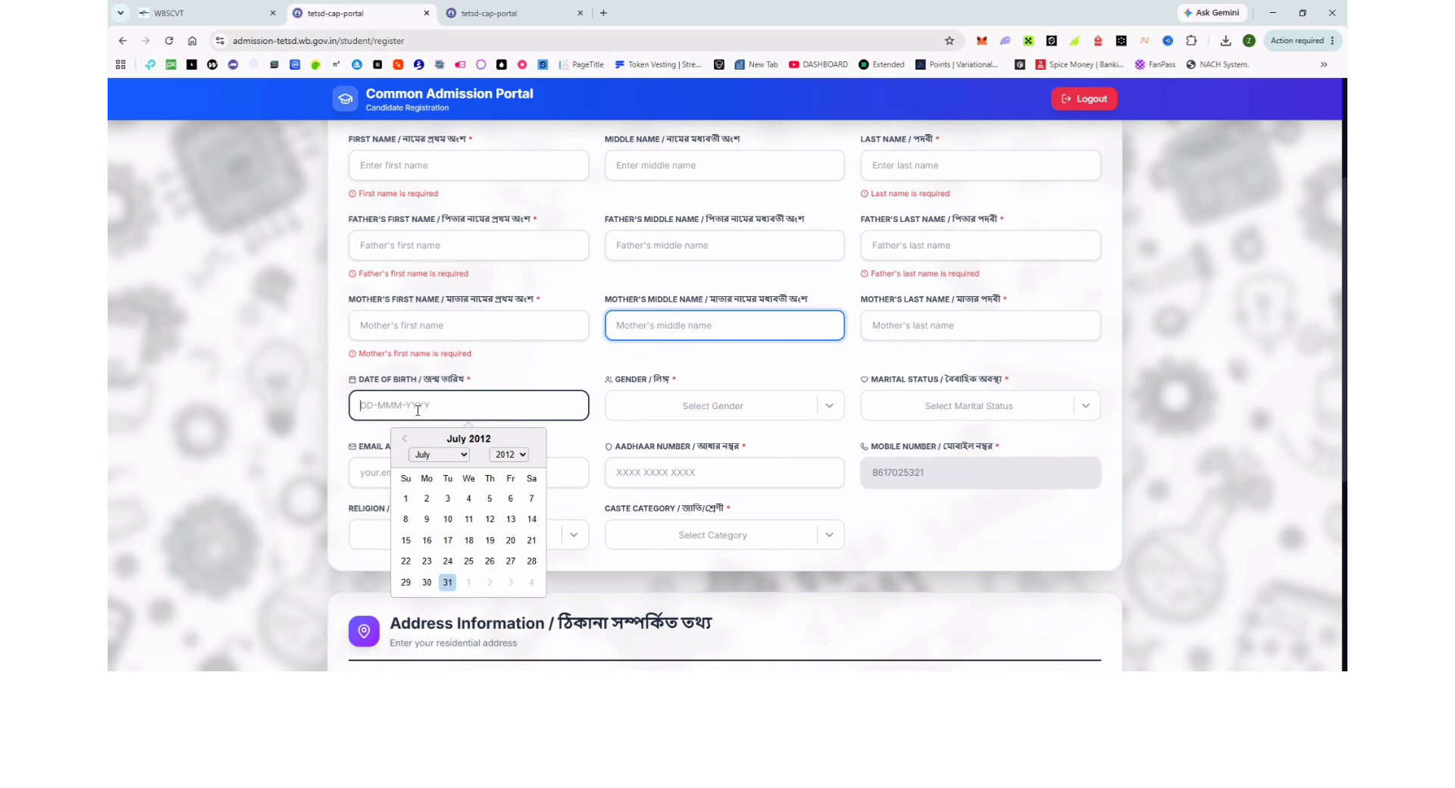
left_click(728, 407)
left_click(724, 444)
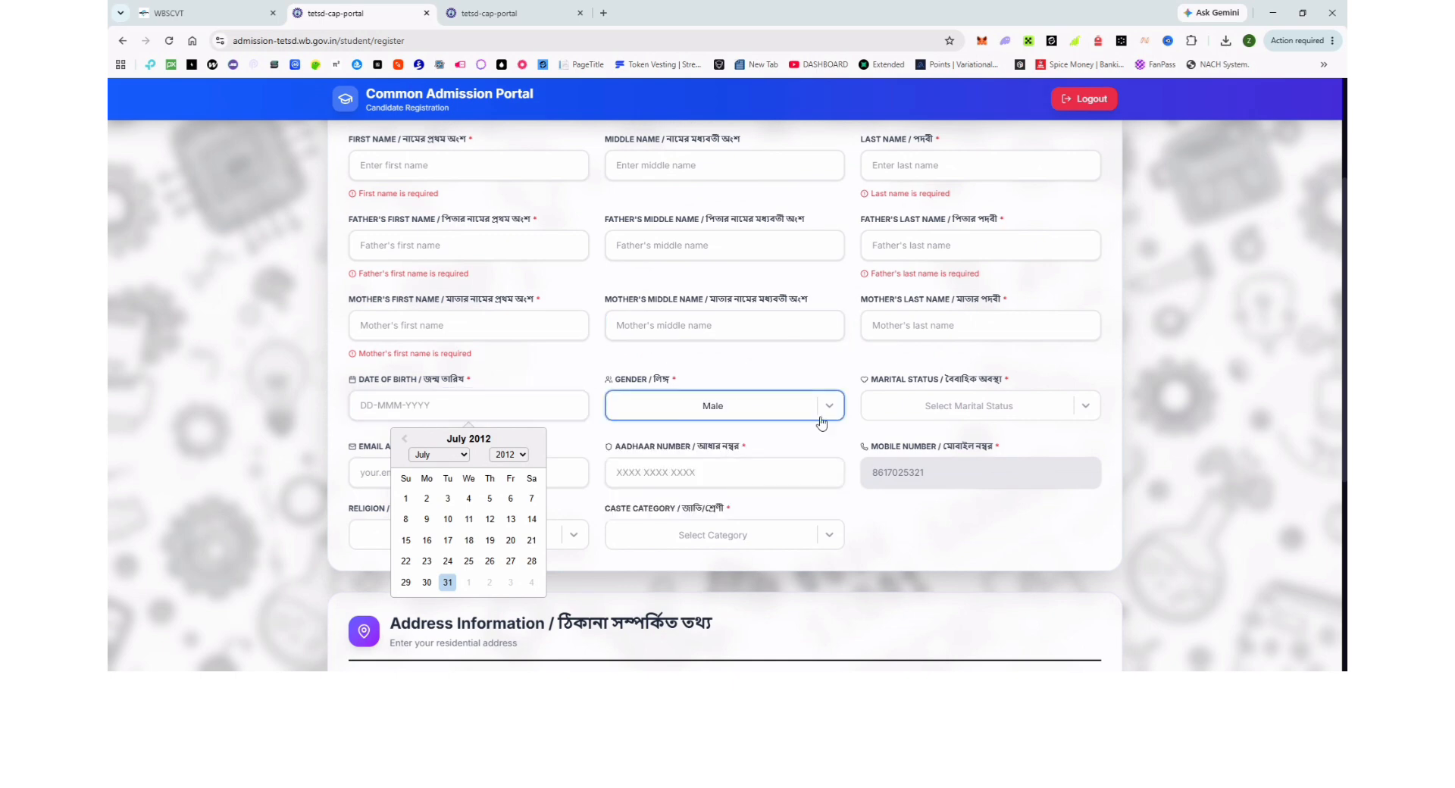
left_click(906, 415)
left_click(967, 450)
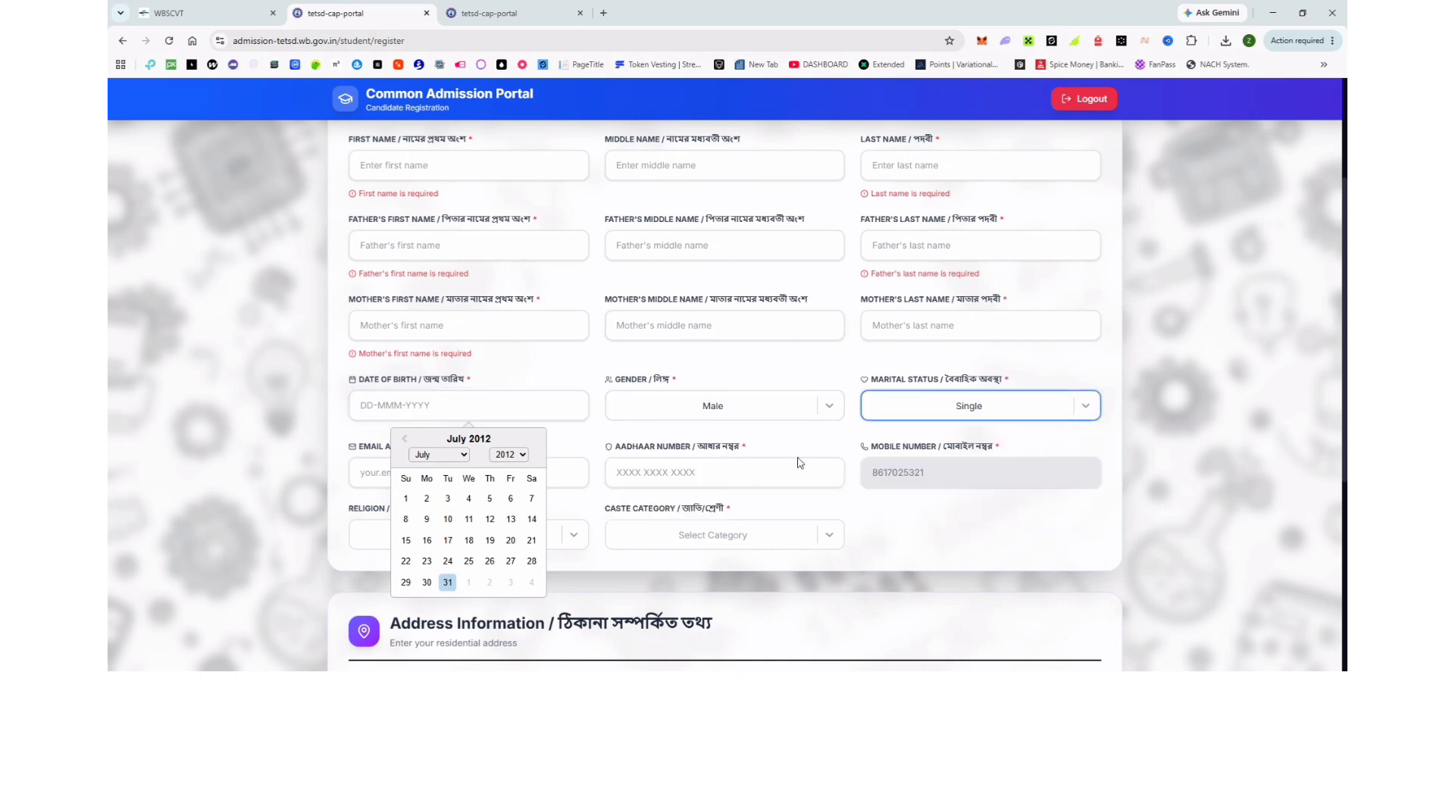
left_click(807, 438)
Step: Examine the email address and Aadhaar number fields in the personal information
left_click(413, 467)
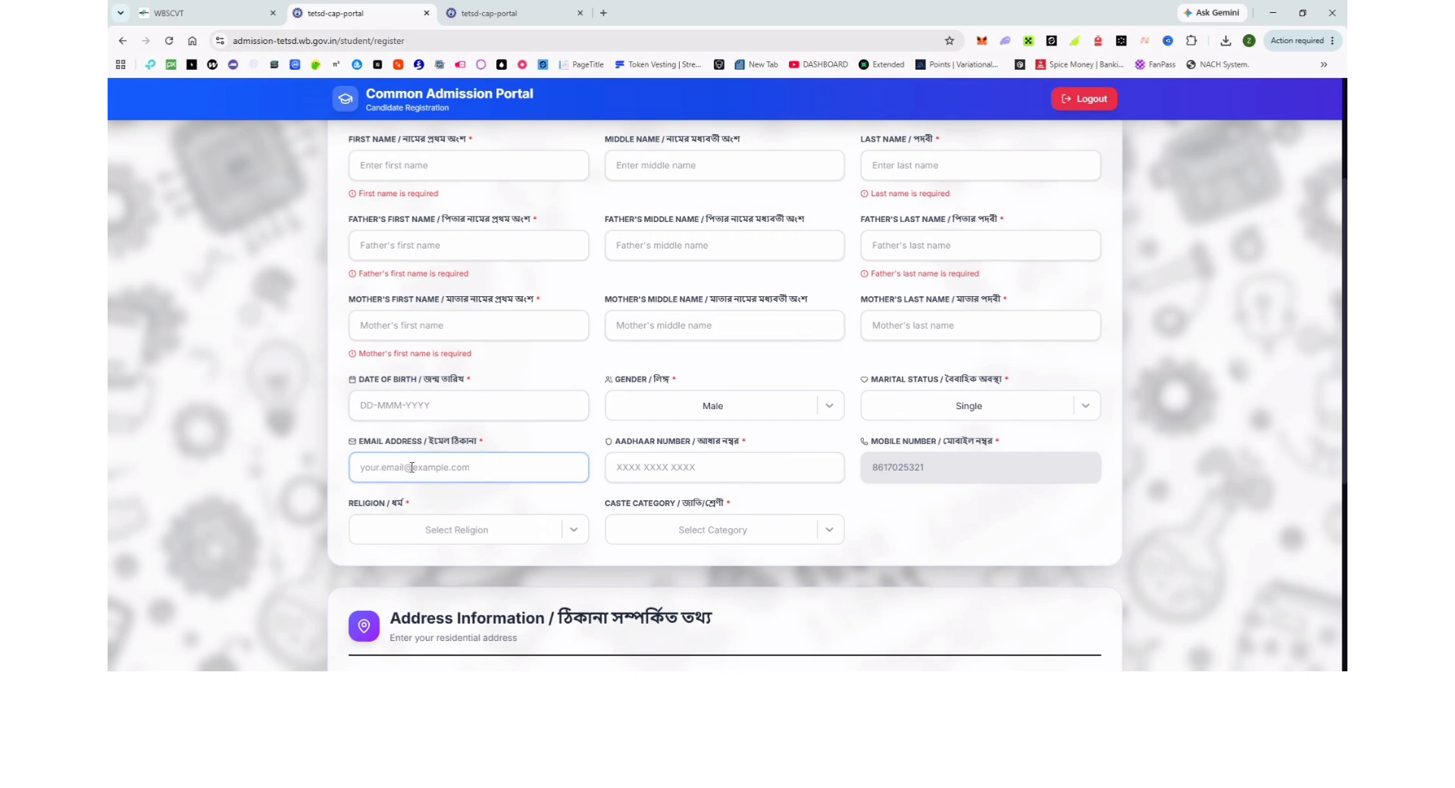
left_click(732, 463)
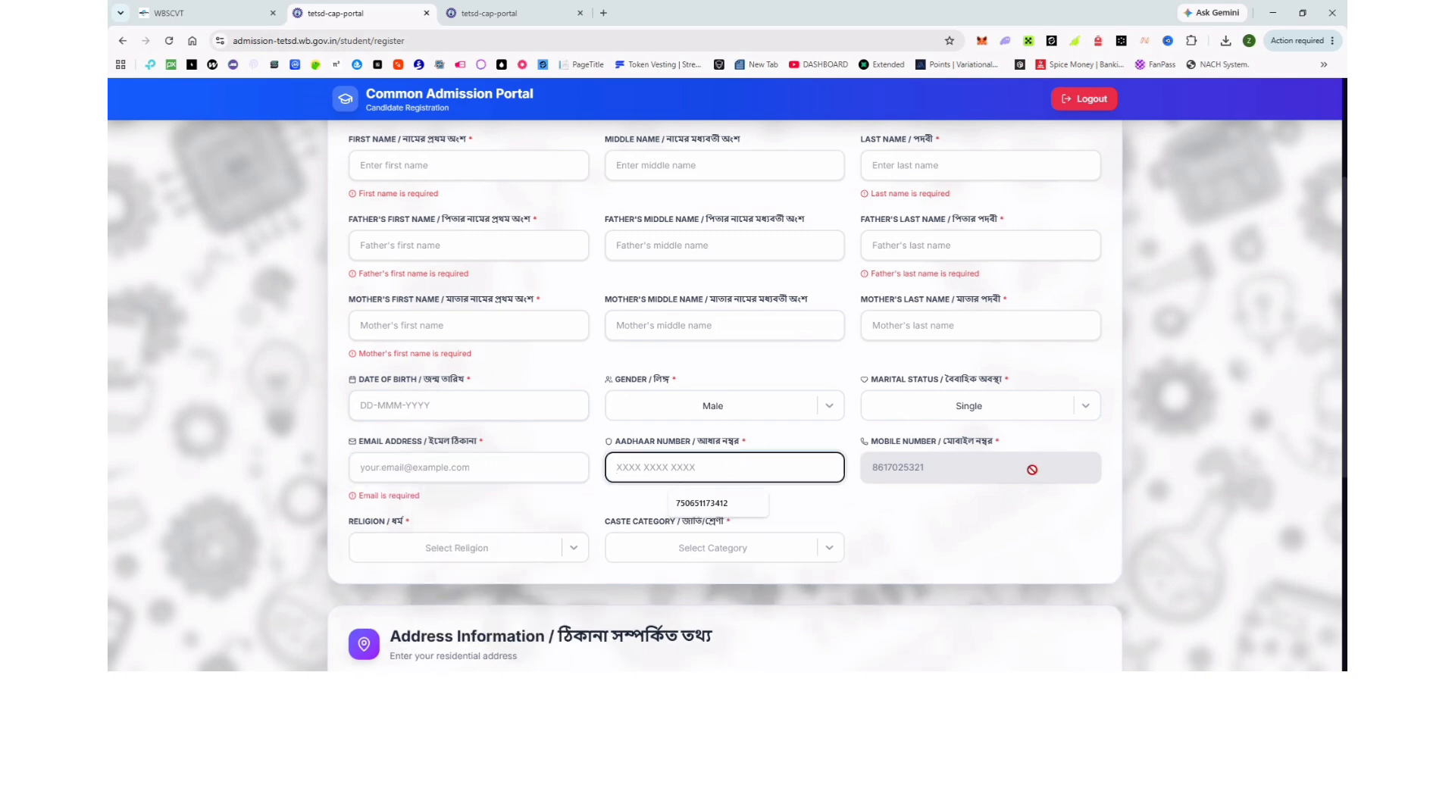
scroll(956, 369, "down", 2)
left_click(956, 369)
Step: Set the religion to Hinduism and the caste category to SC, and consent to the use of the caste certificate number
scroll(929, 374, "down", 4)
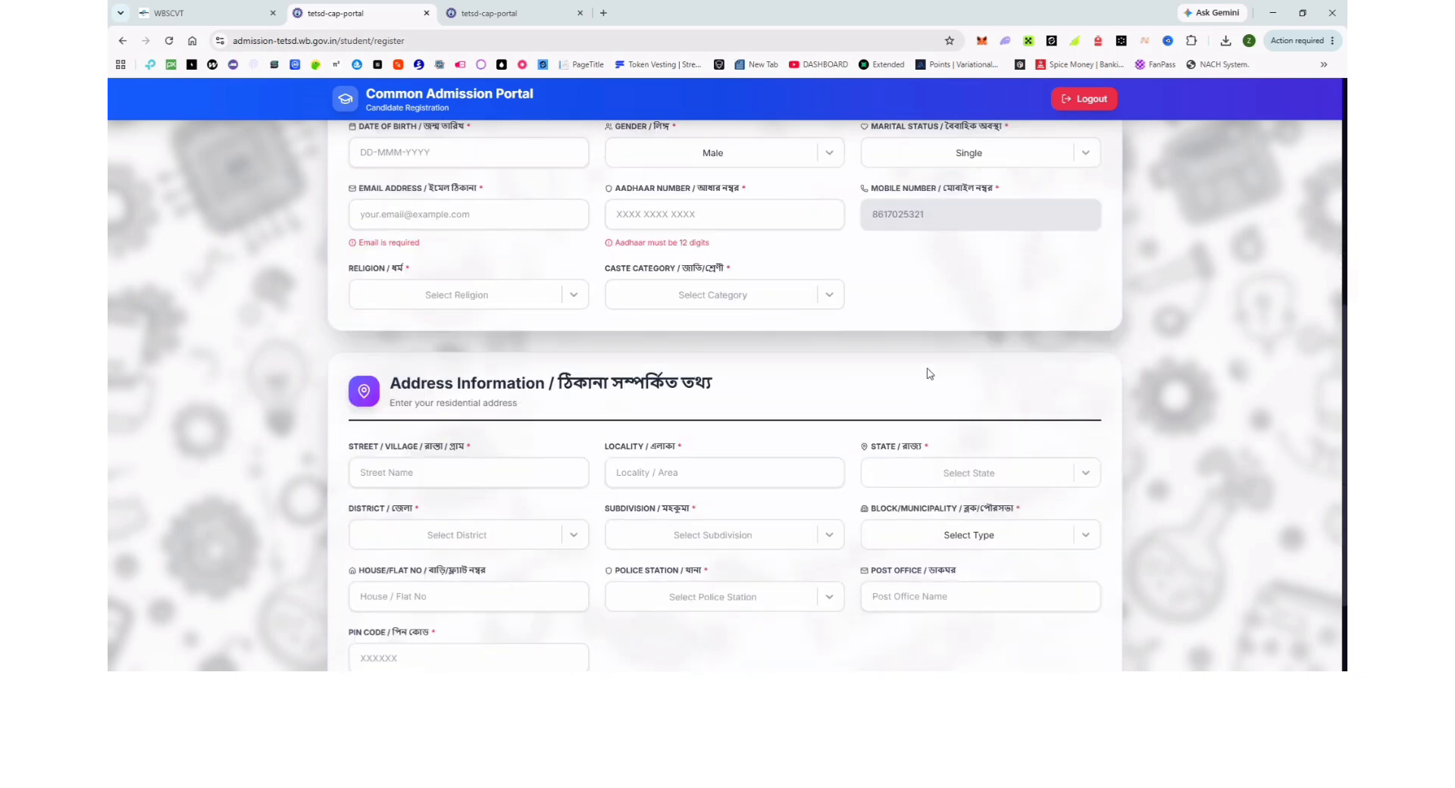
left_click(463, 165)
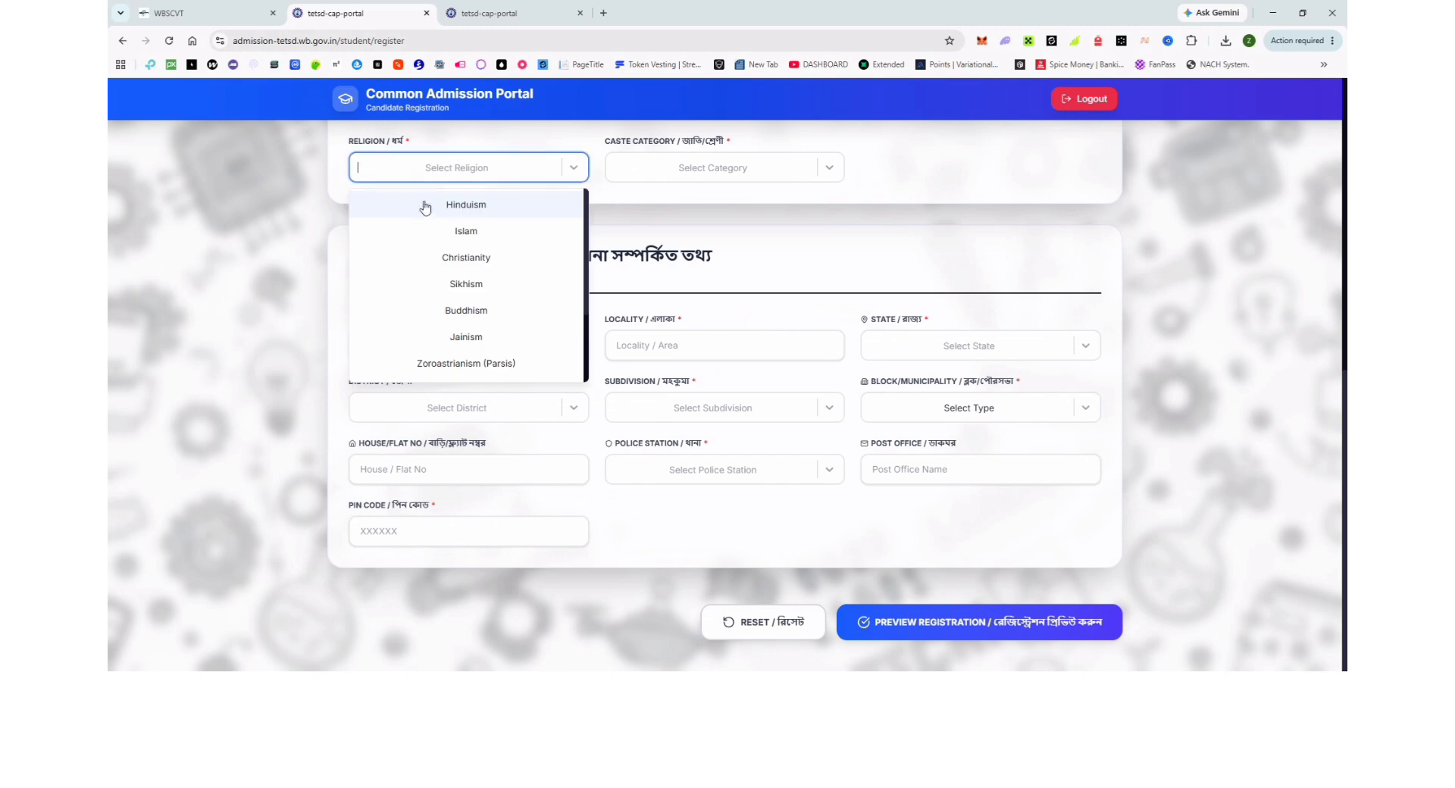
left_click(485, 201)
left_click(673, 173)
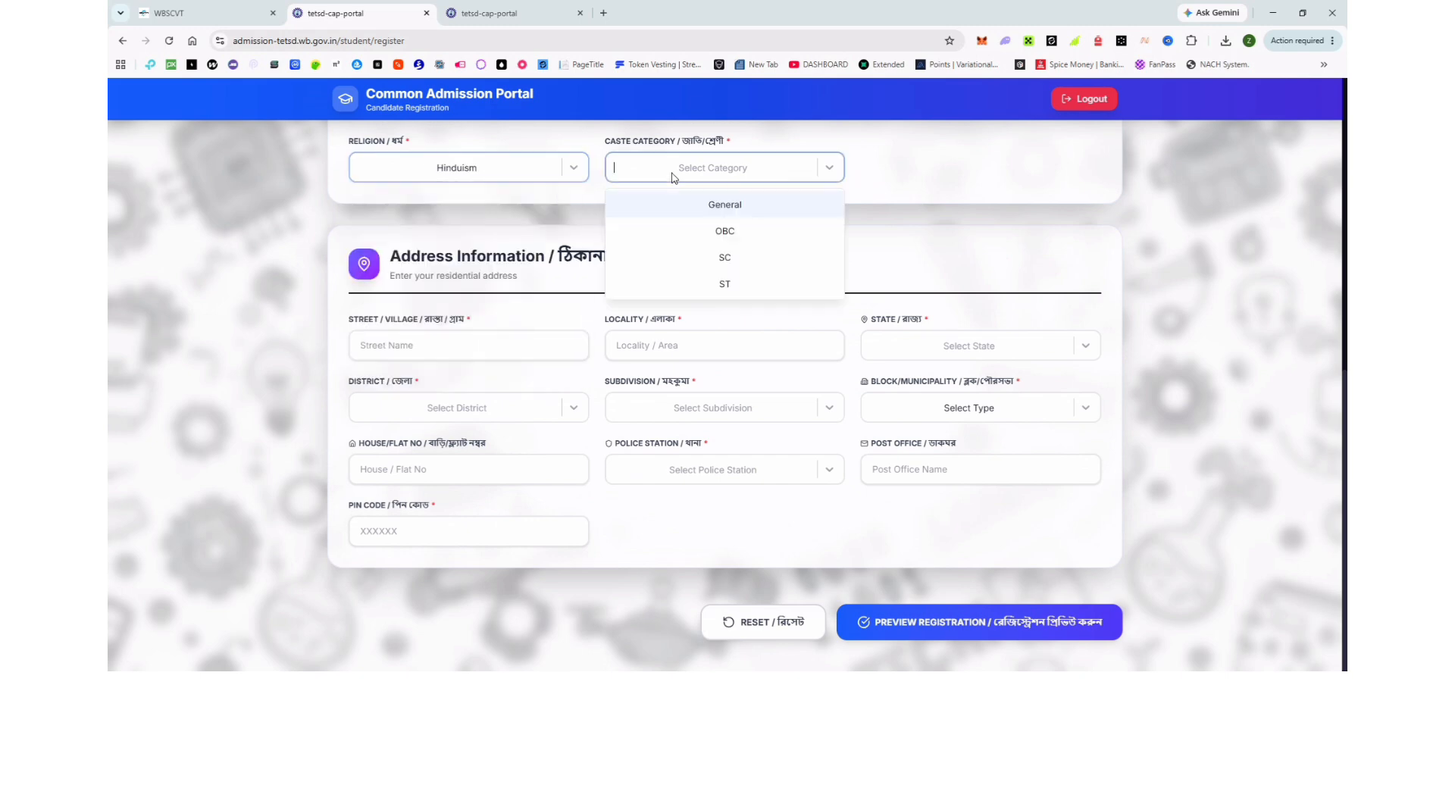
left_click(750, 257)
left_click(363, 218)
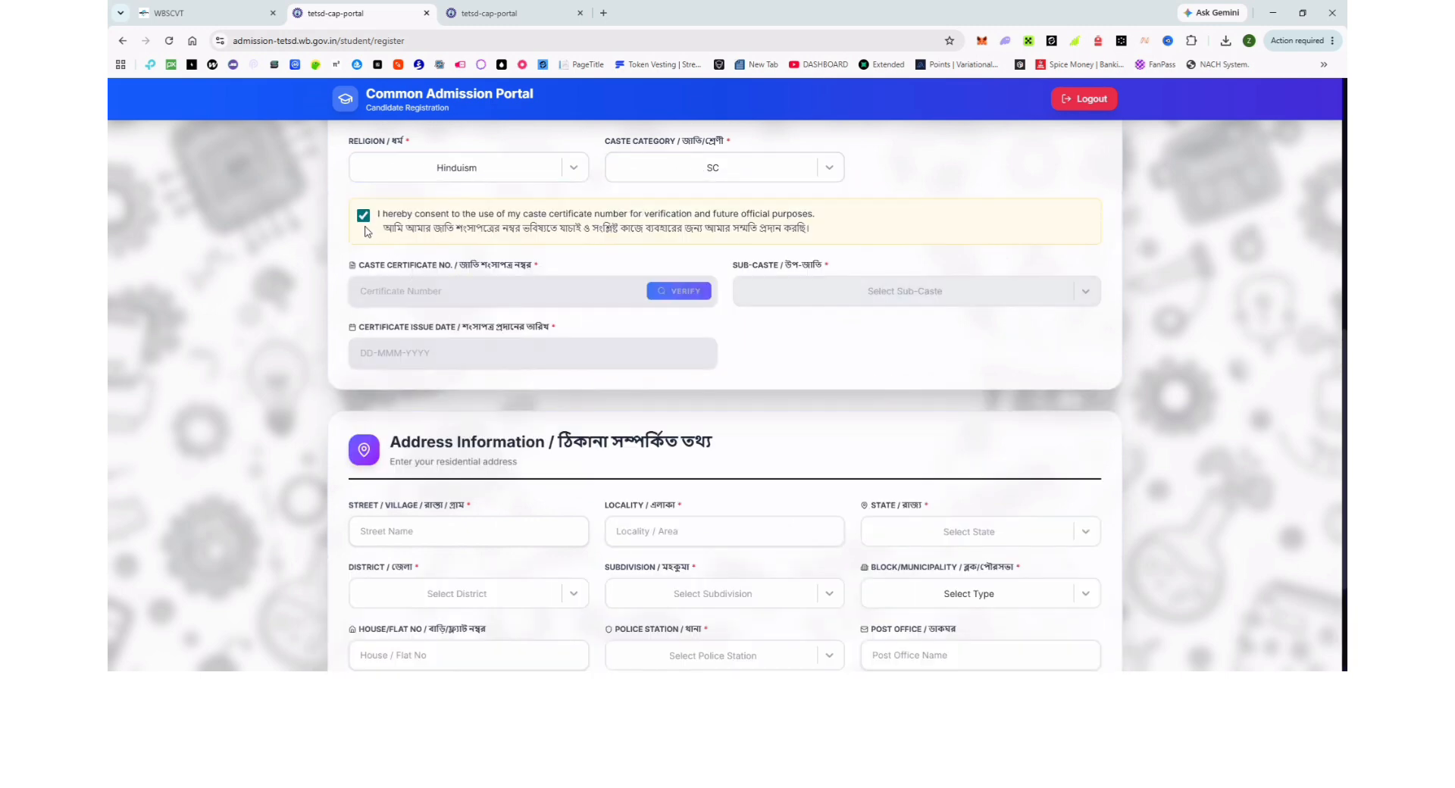
Step: Check the caste certificate number and issue date fields and set the sub-caste to BELDAR
left_click(427, 291)
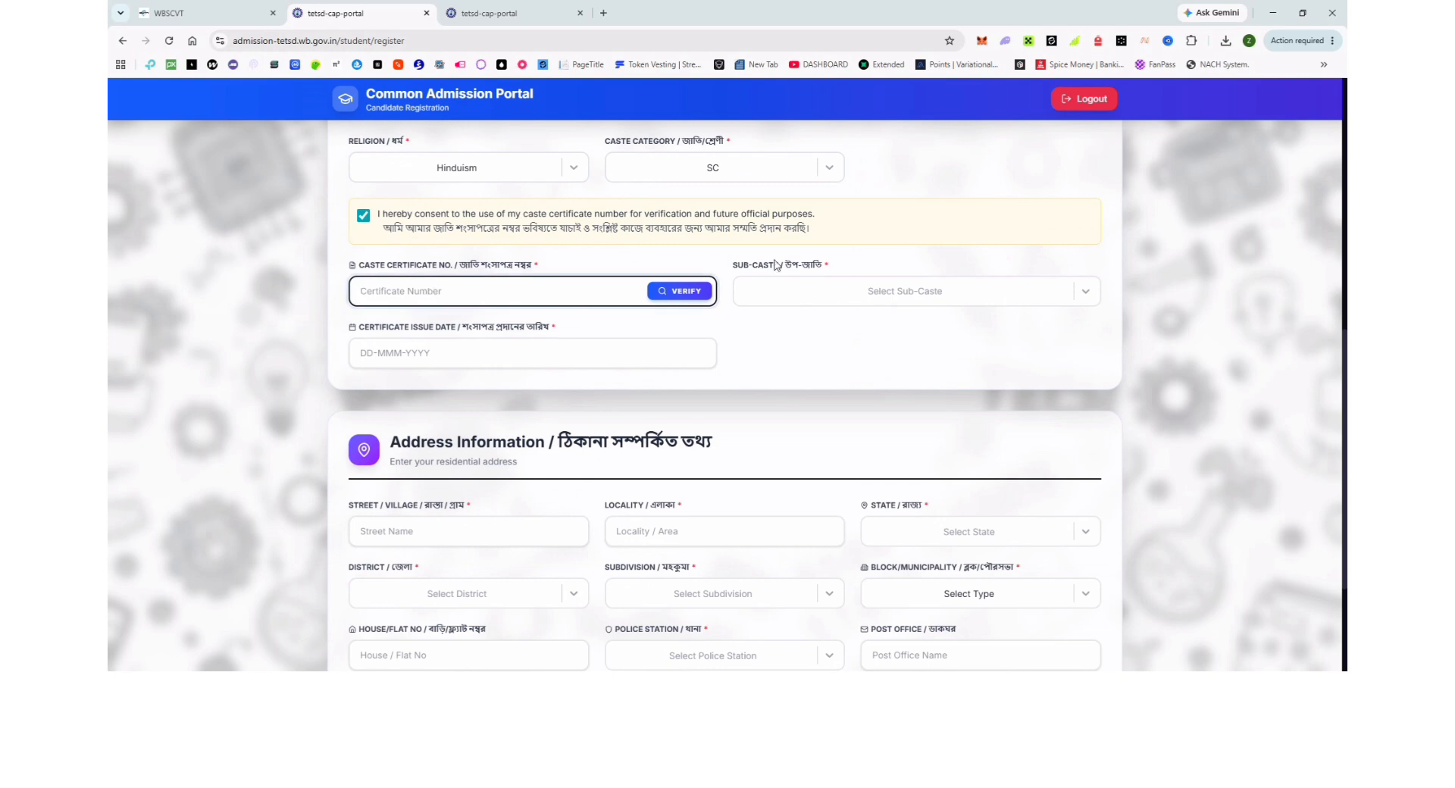
left_click(900, 290)
left_click(932, 457)
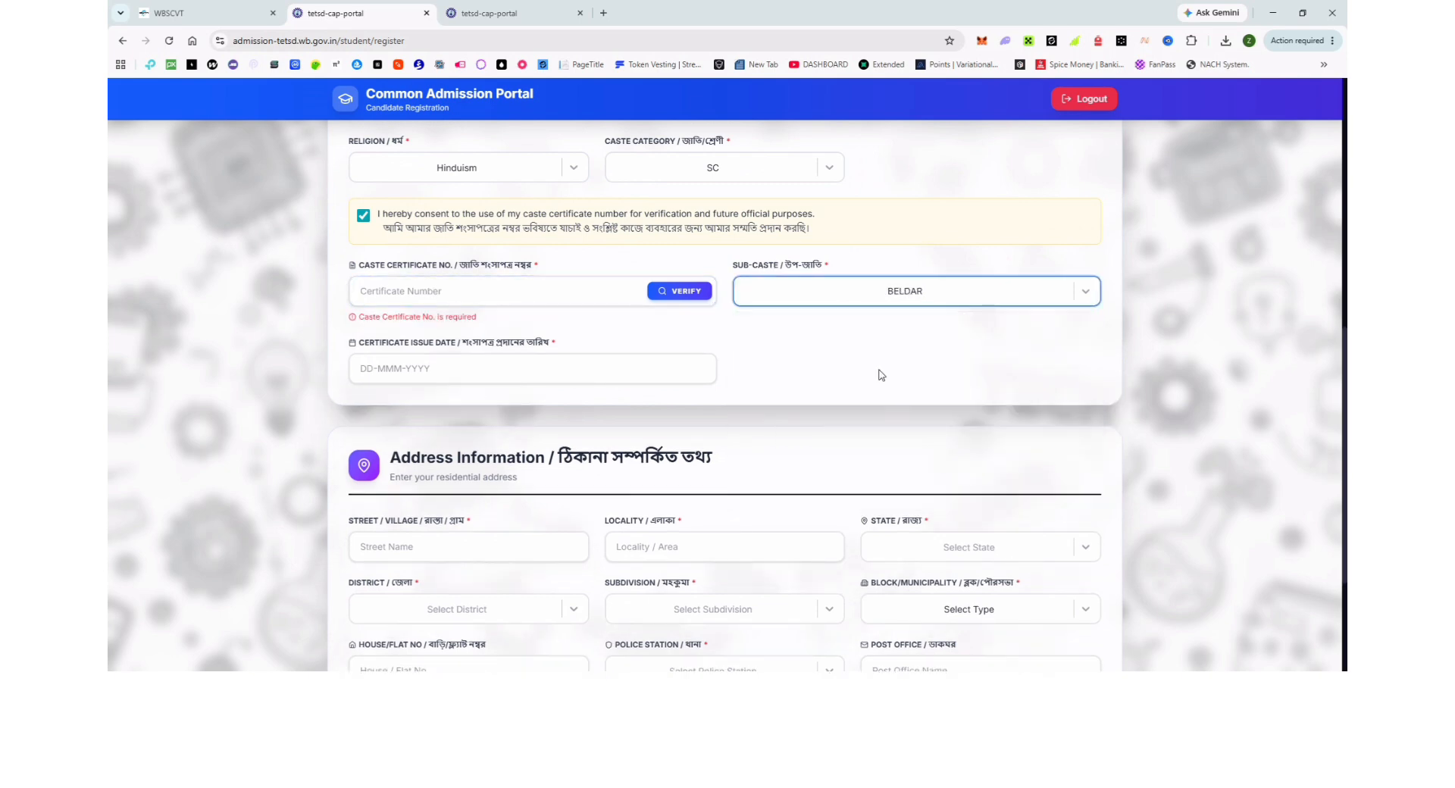
left_click(650, 364)
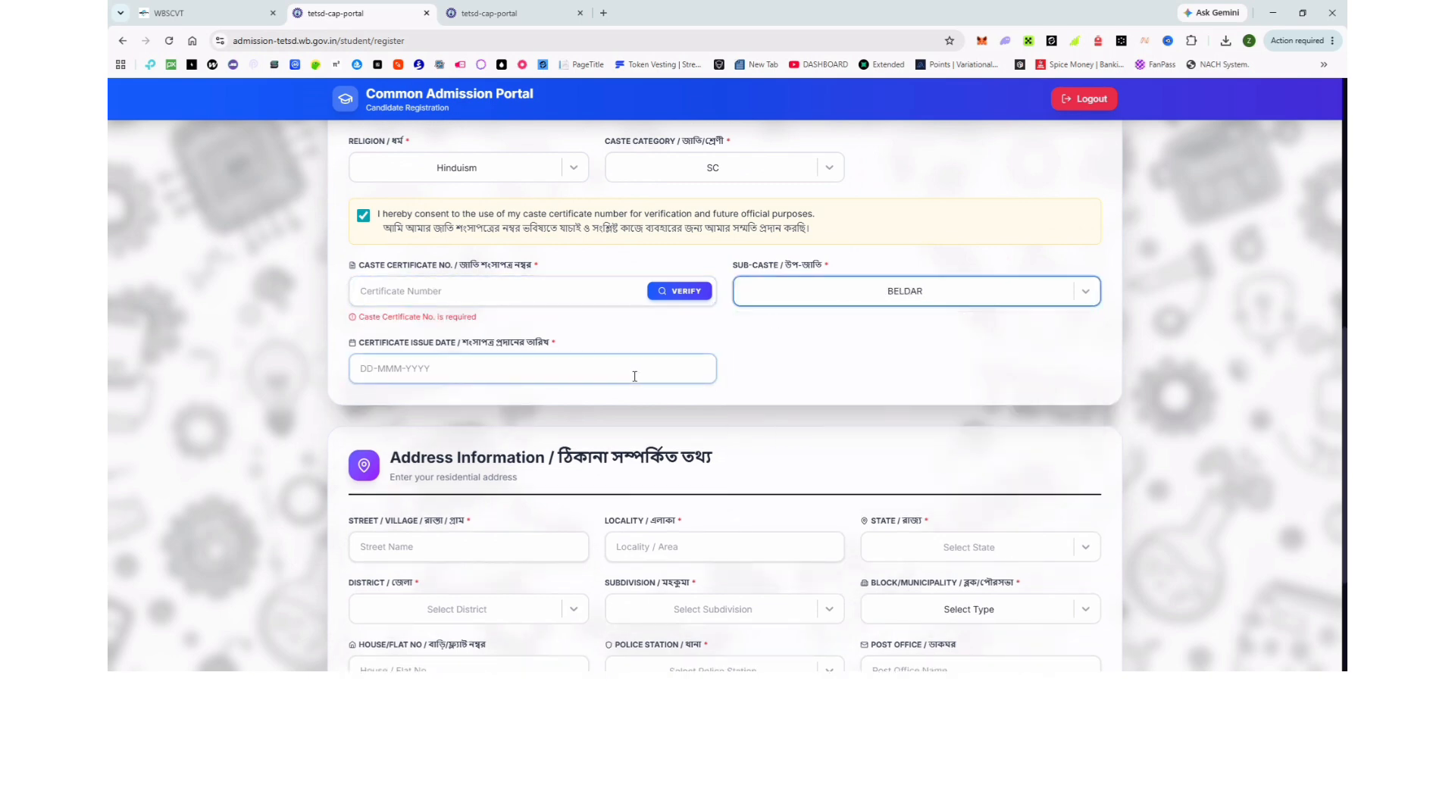
left_click(842, 351)
Step: Examine the address information fields, including street, locality, state, district, subdivision, block or municipality type, house number, police station, post office and PIN code
scroll(812, 367, "down", 2)
left_click(387, 416)
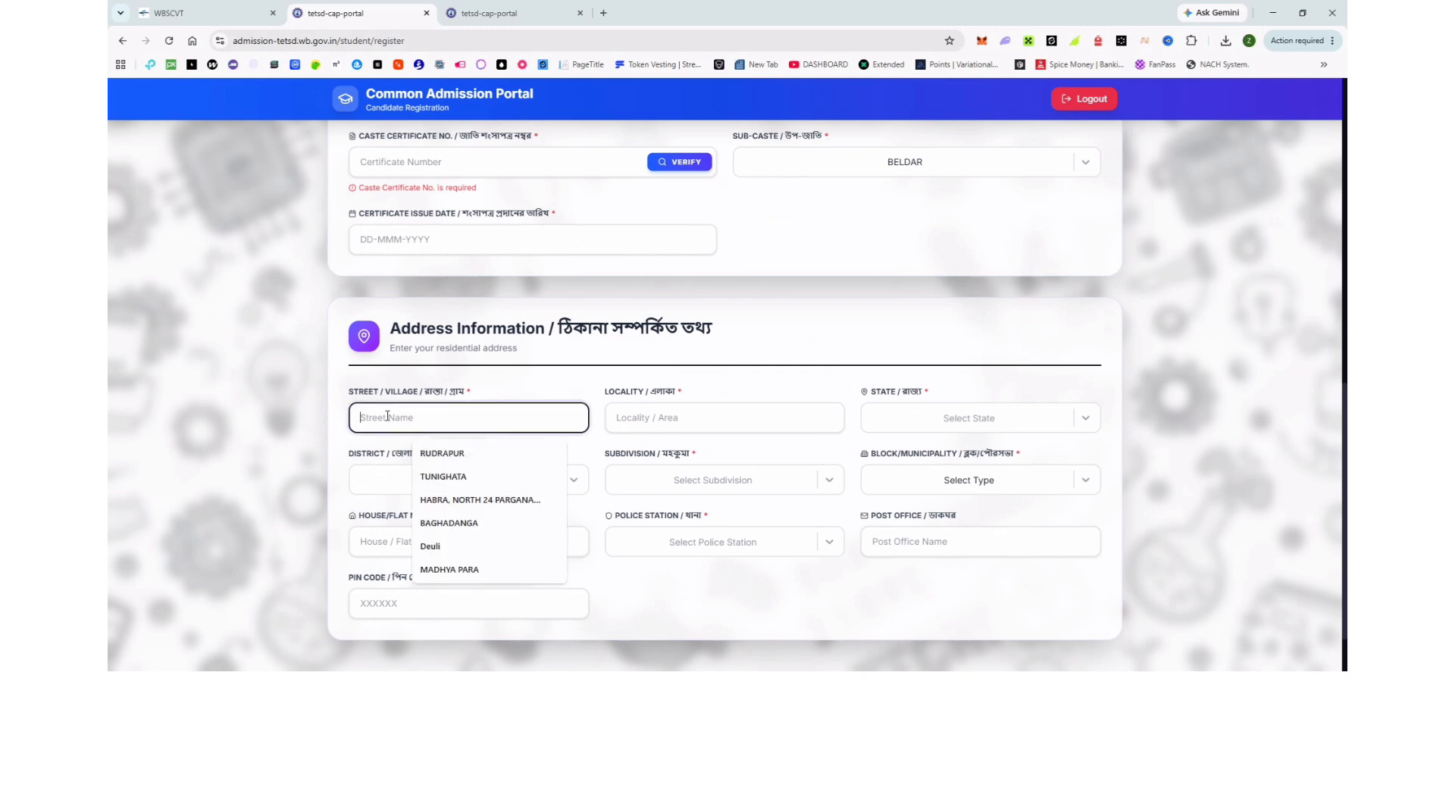
scroll(532, 412, "down", 1)
left_click(647, 345)
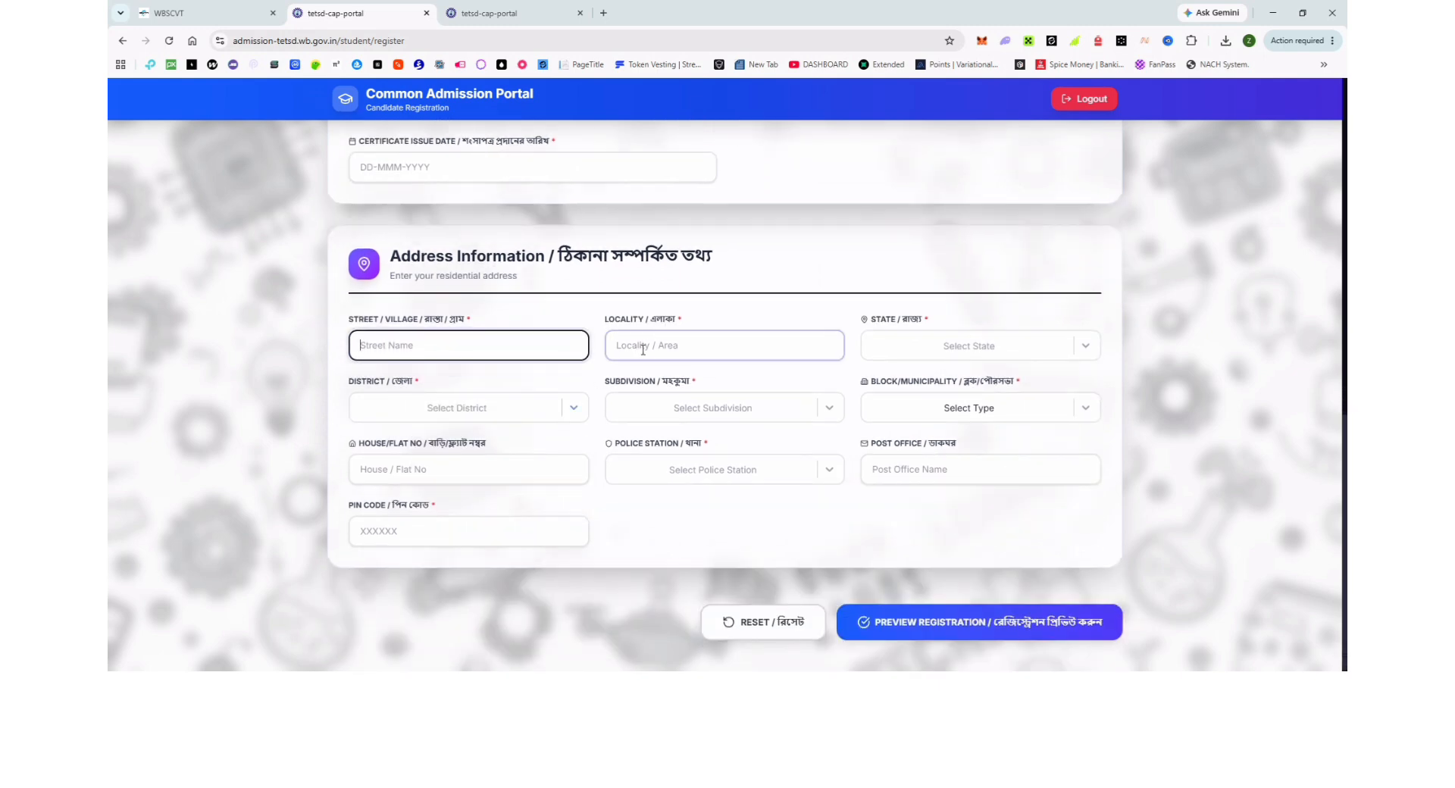
left_click(958, 346)
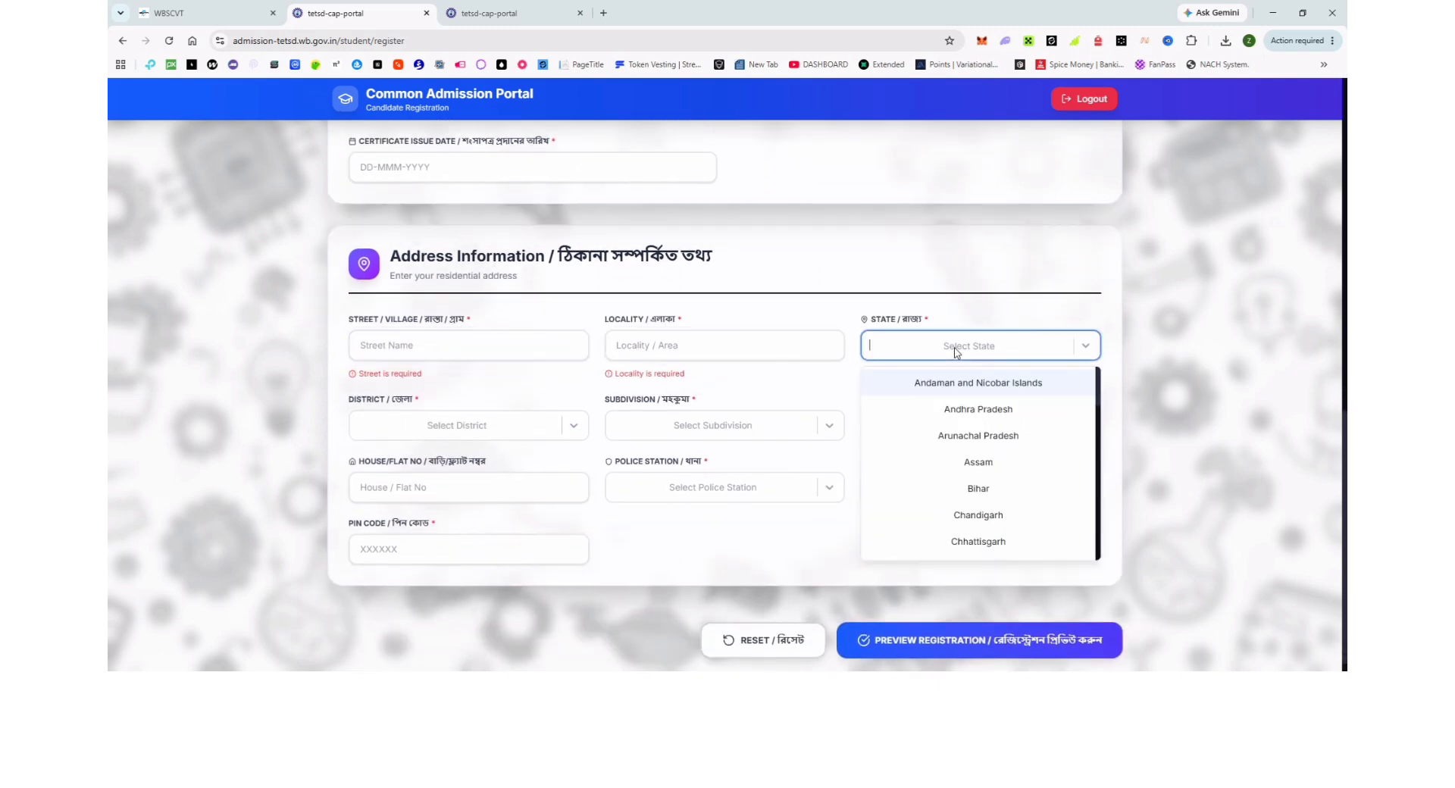
left_click(491, 426)
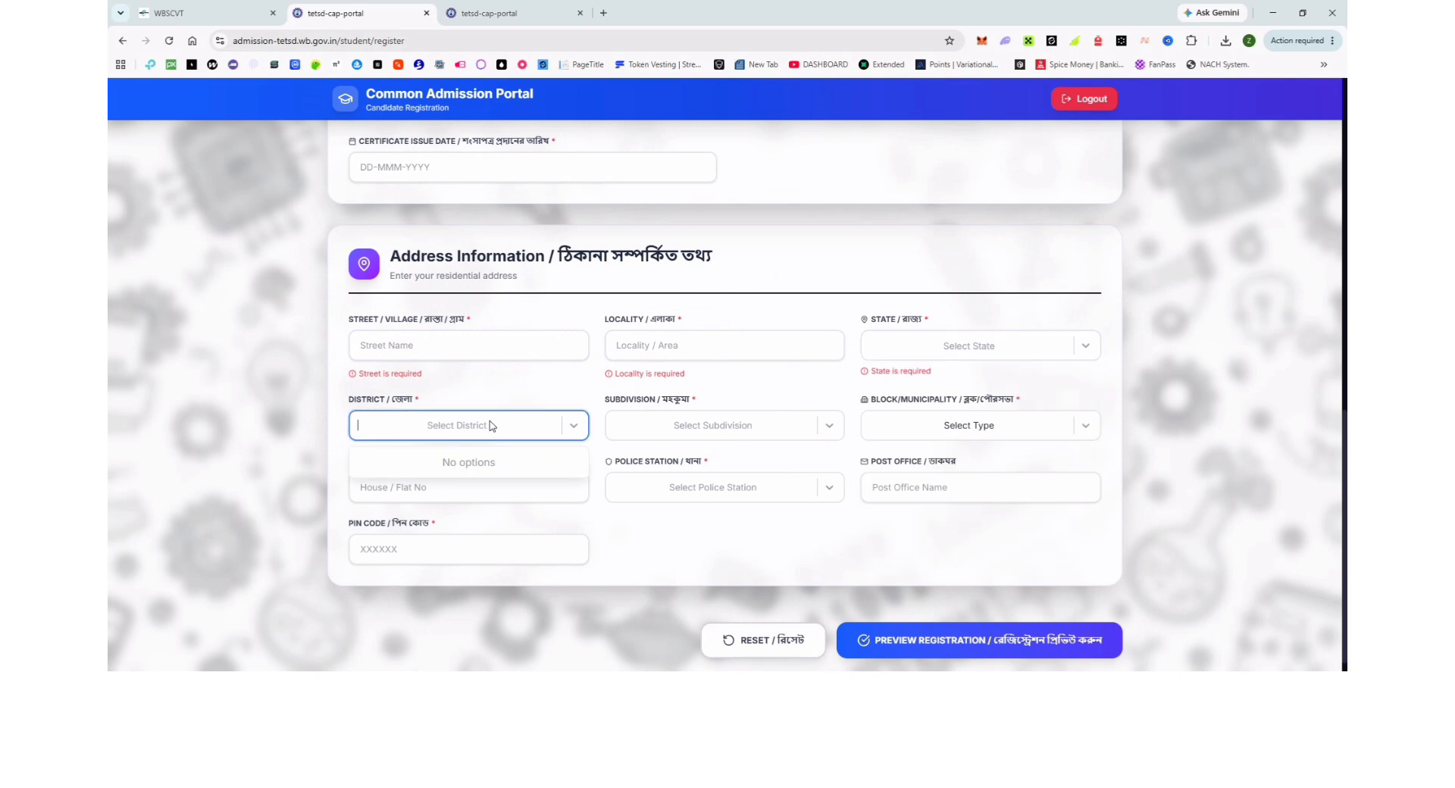
left_click(741, 410)
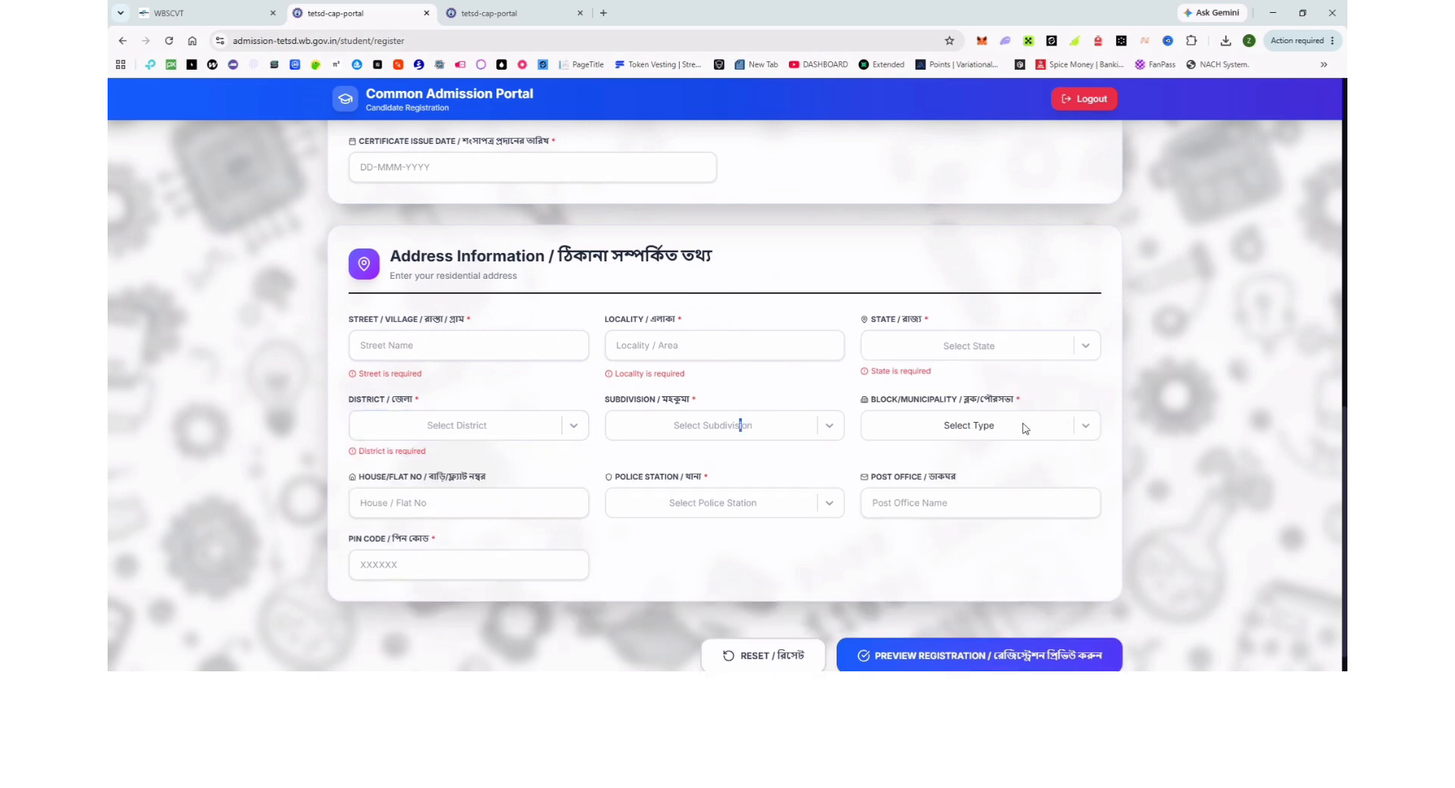
left_click(1025, 428)
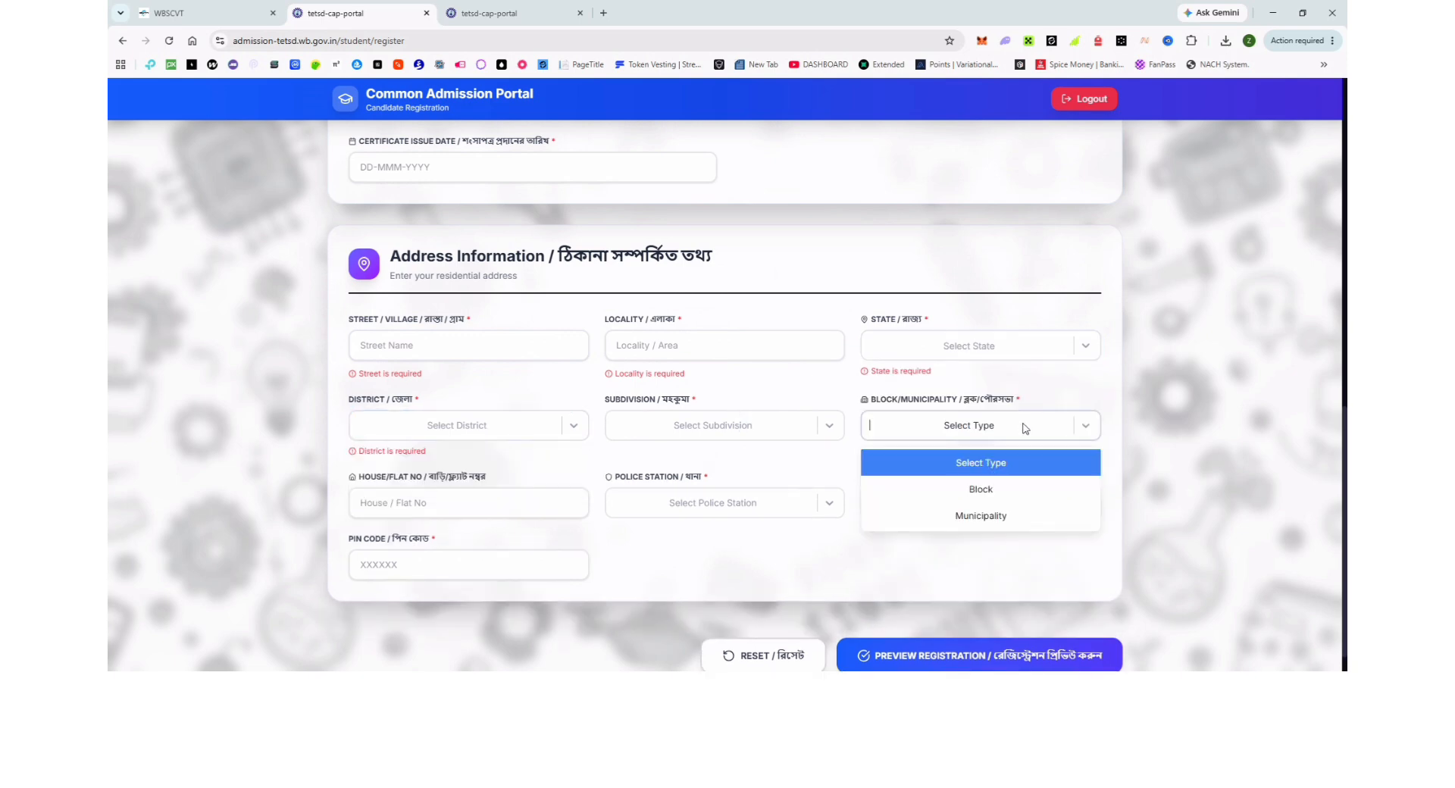
left_click(487, 507)
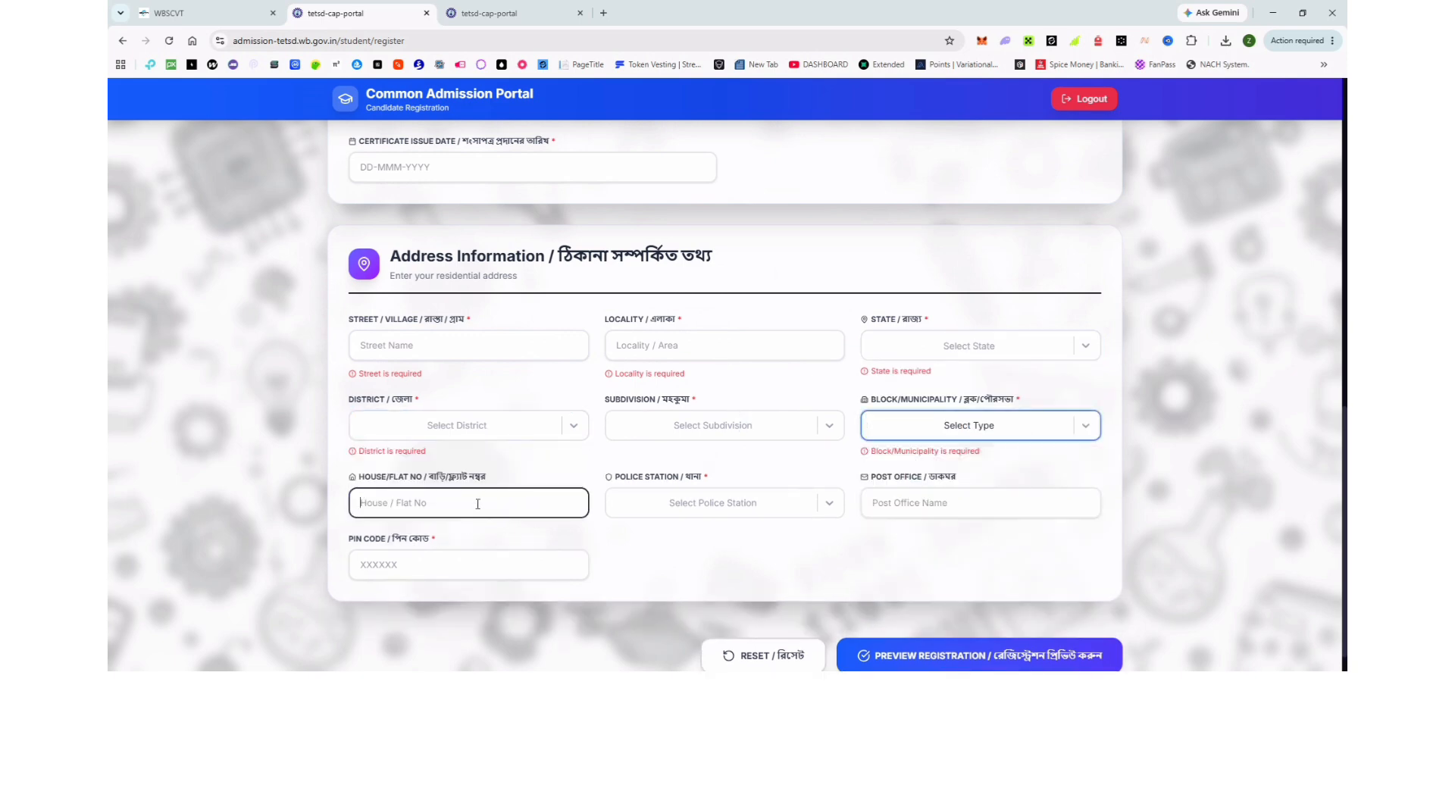
left_click(673, 507)
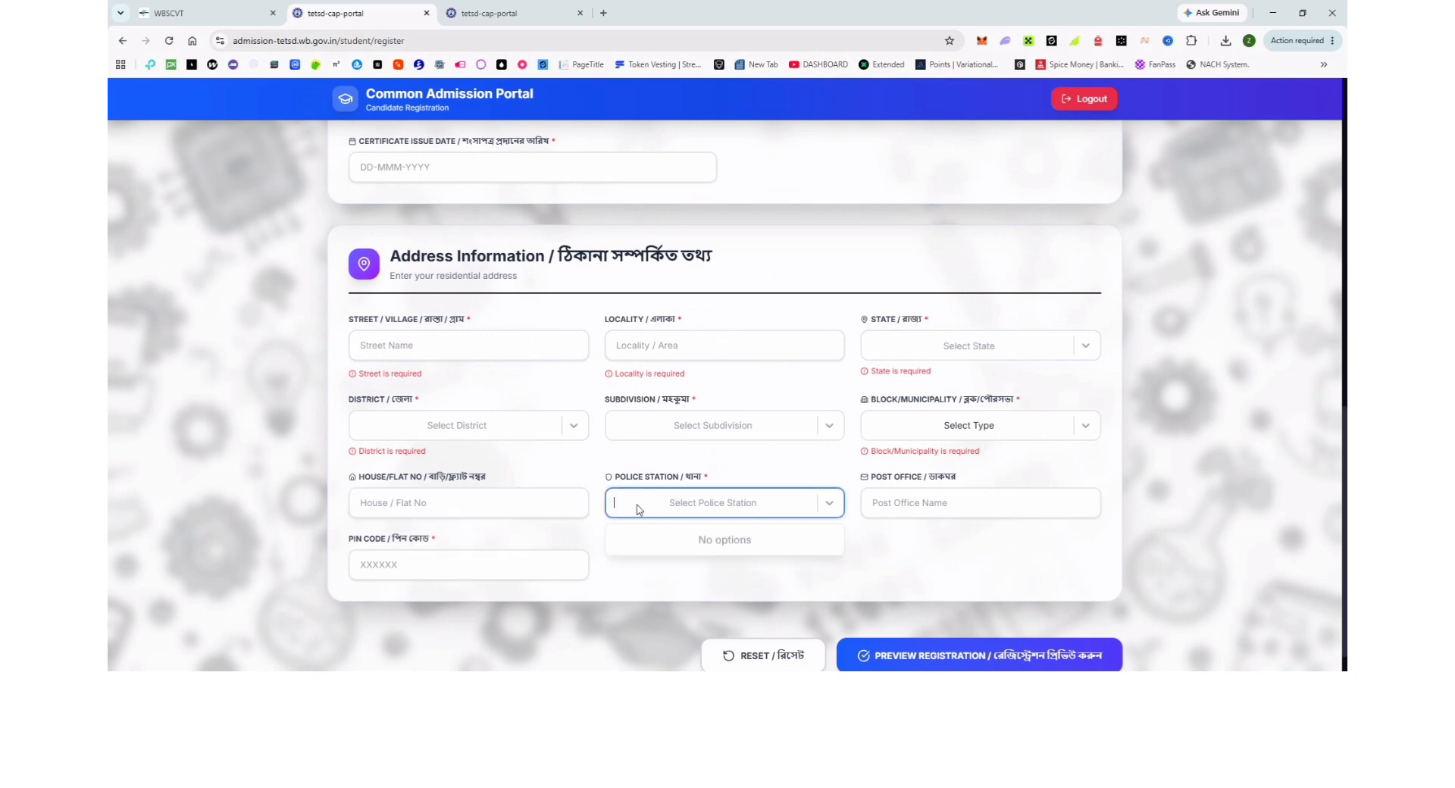
left_click(963, 500)
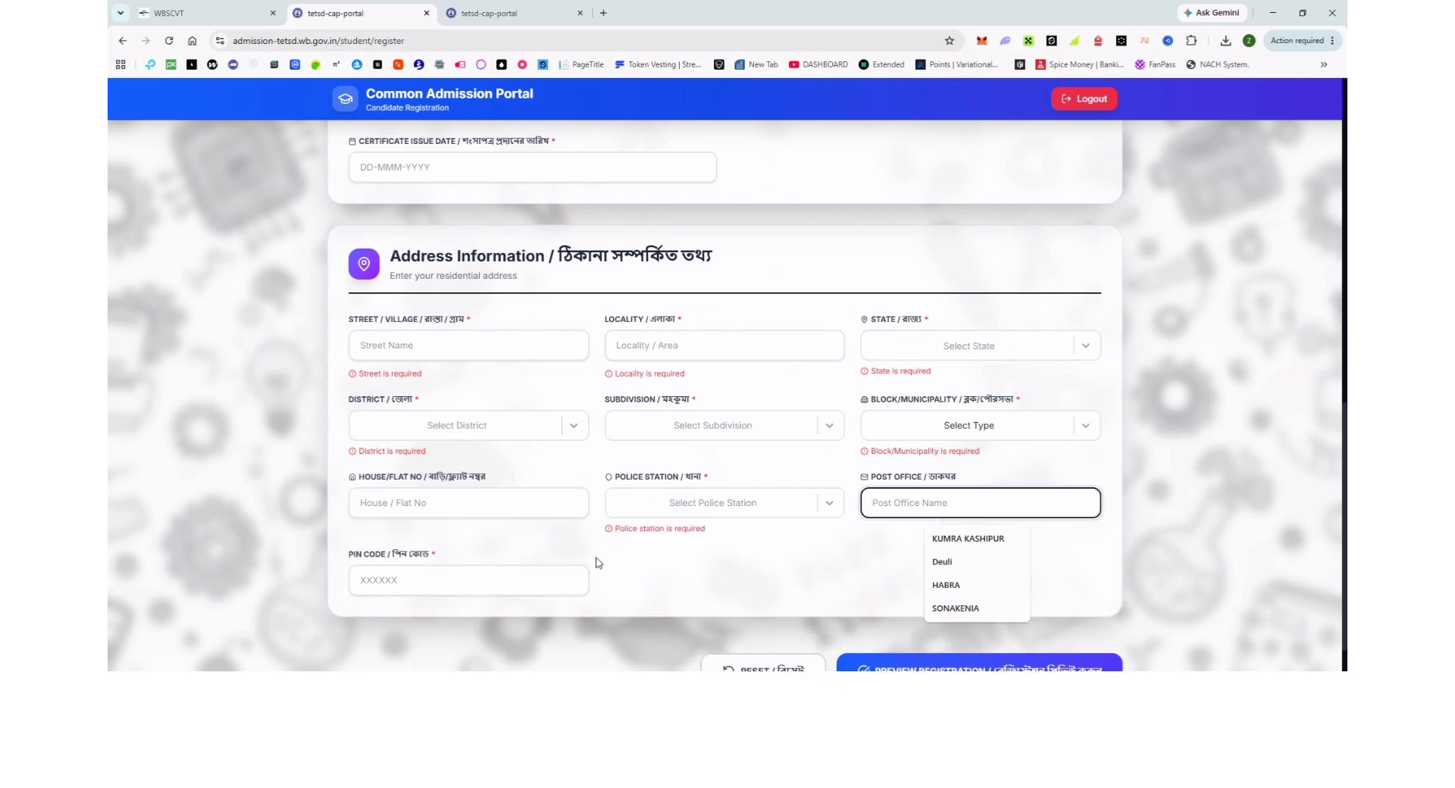
left_click(531, 581)
scroll(727, 557, "down", 1)
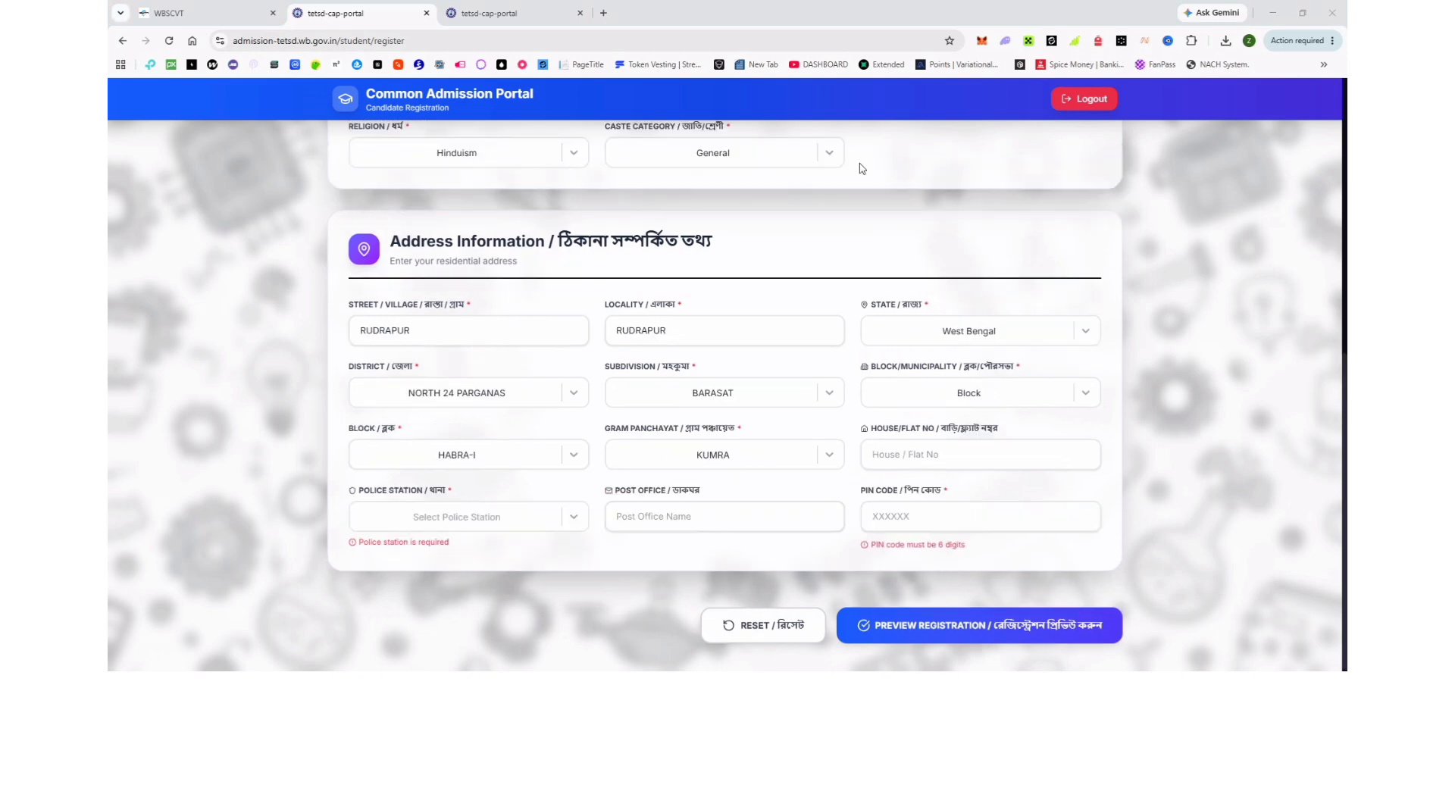
Step: Complete the address information with the candidate's police station, post office and postal PIN code, leaving the house number blank
left_click(909, 453)
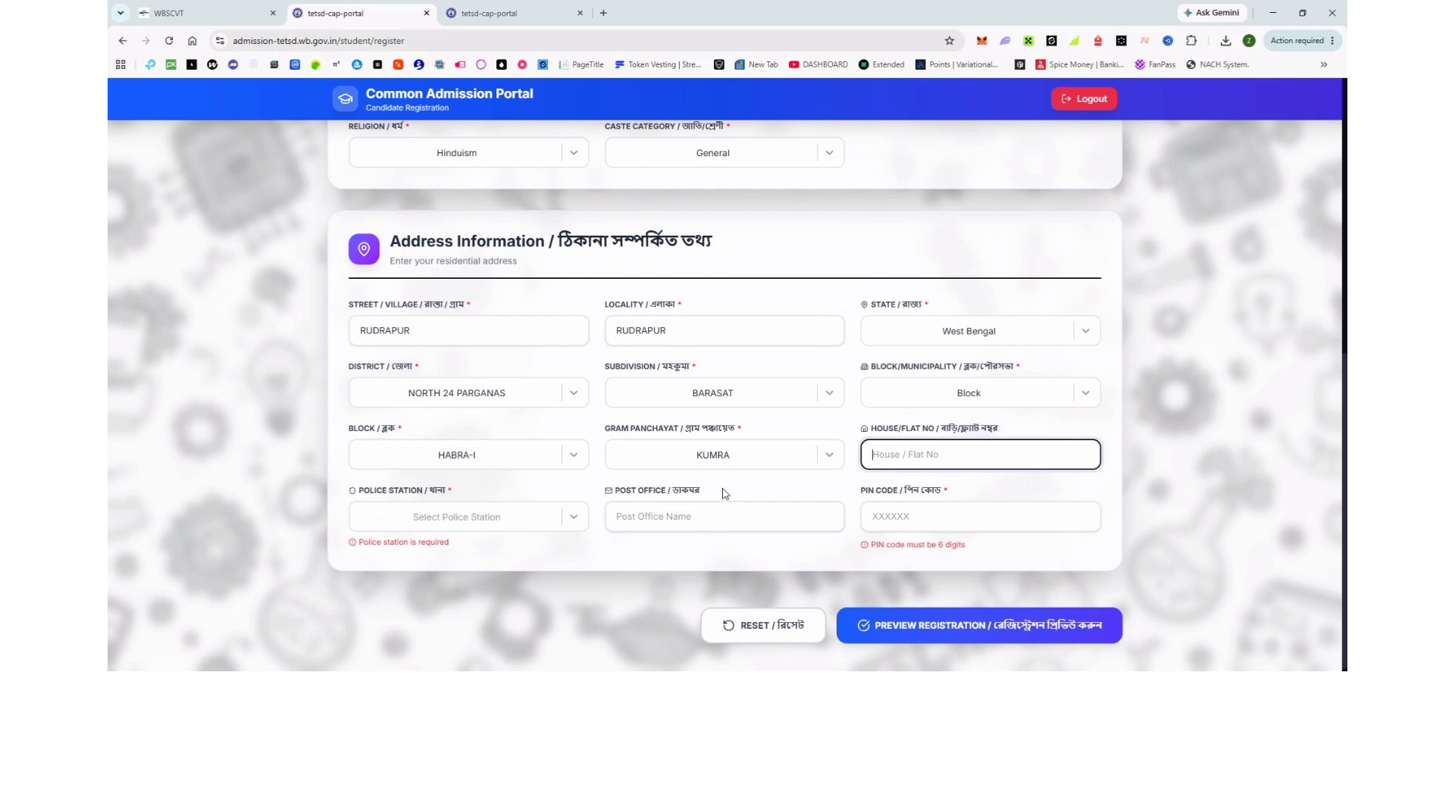
left_click(448, 516)
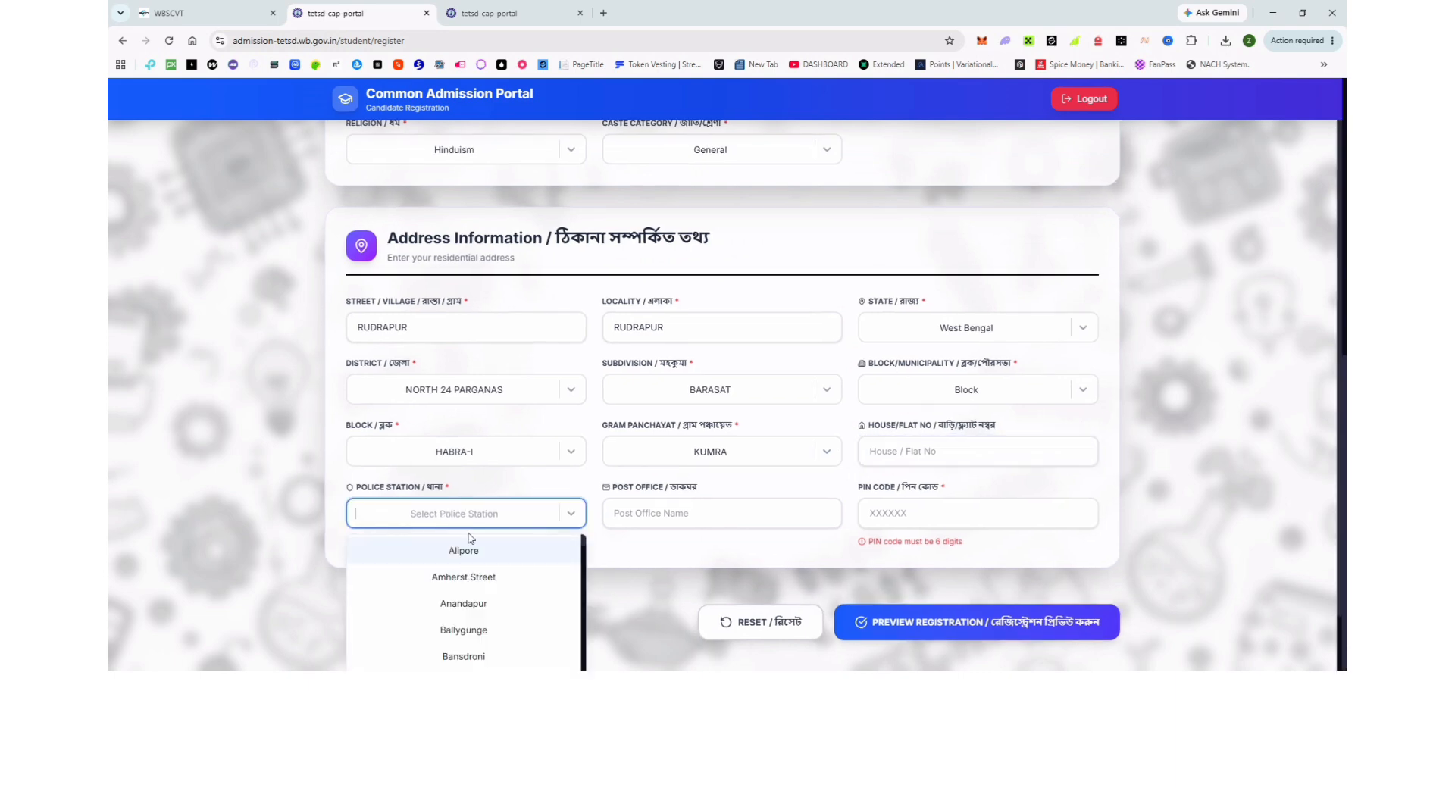
type("HABRA")
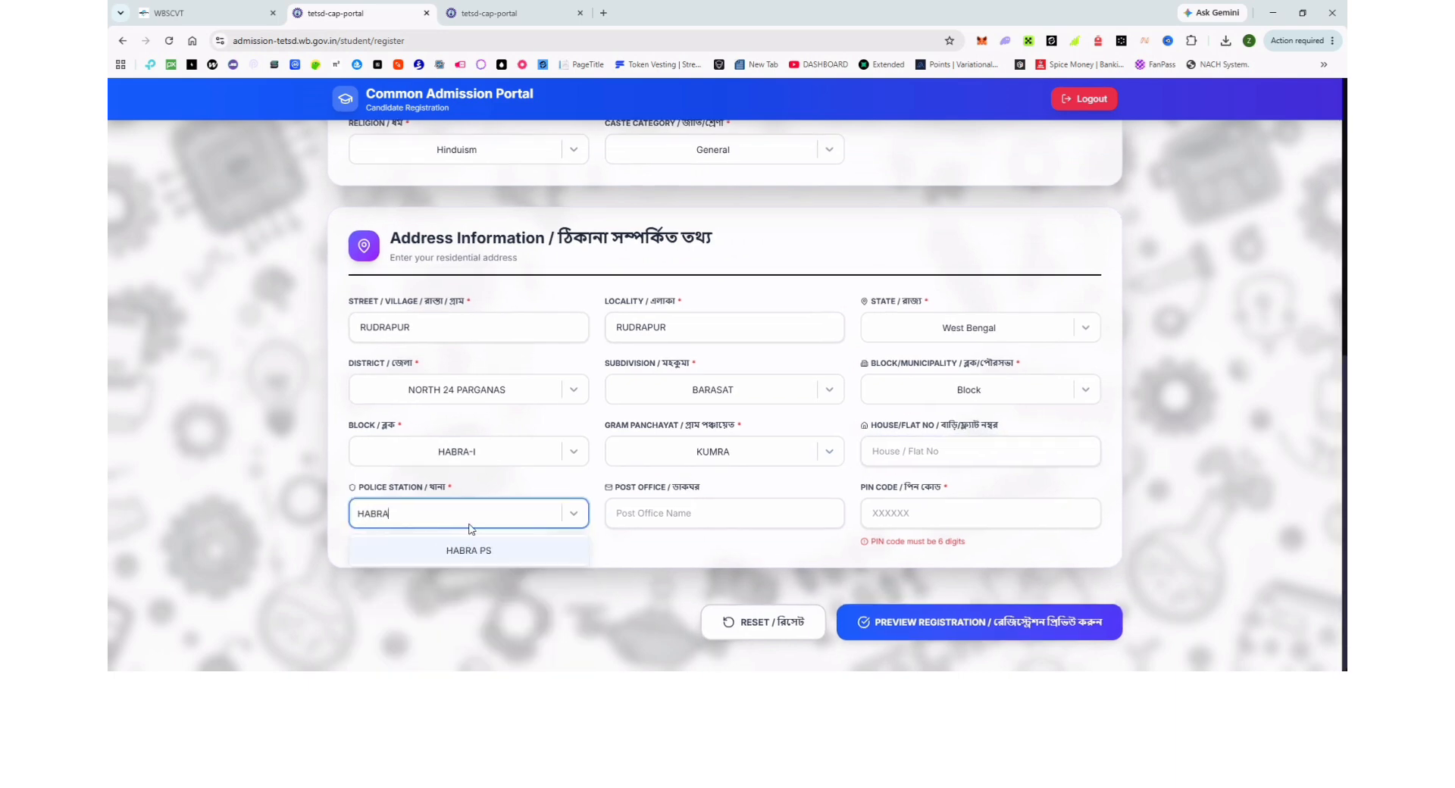
left_click(468, 550)
left_click(696, 511)
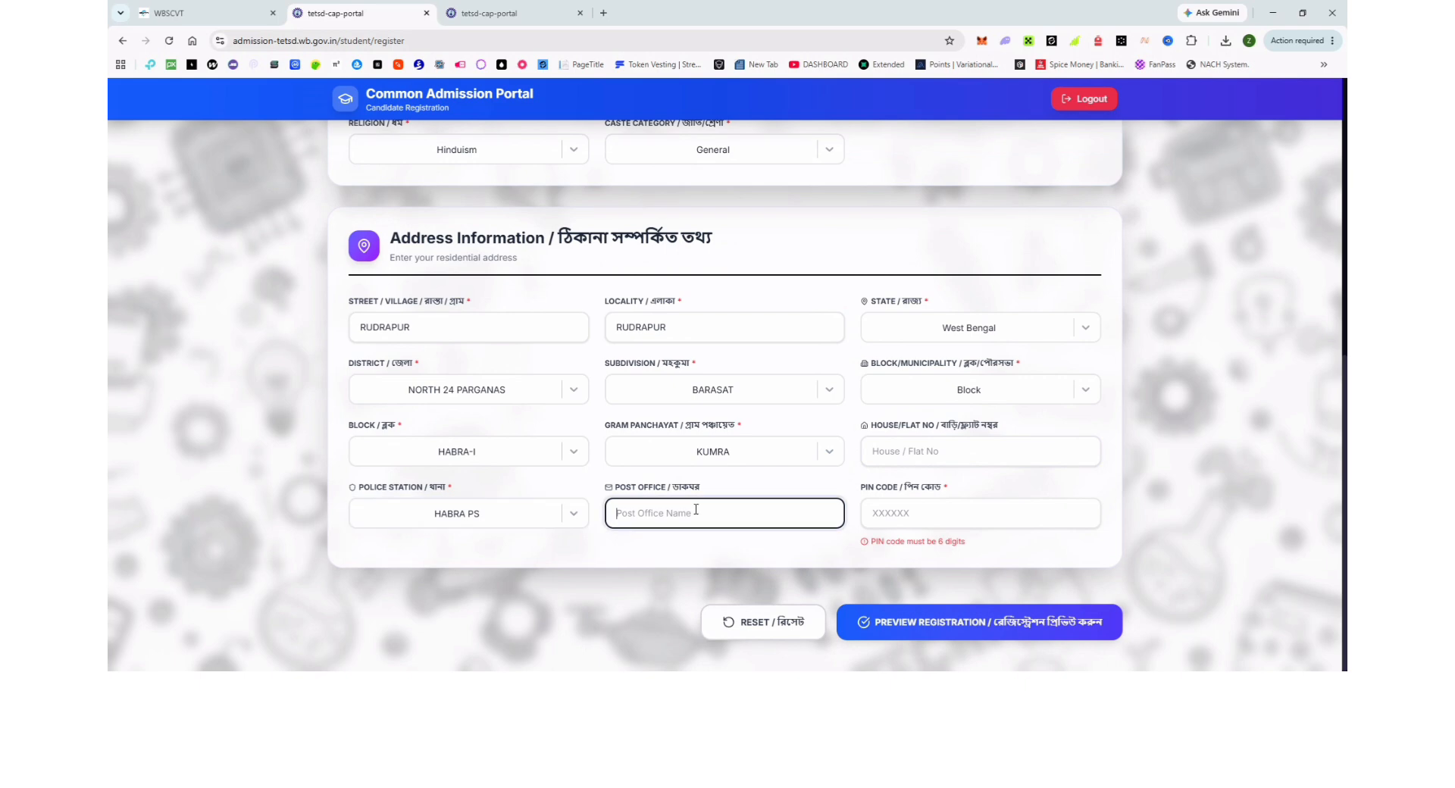
type("KUMRA KASHIPUR")
left_click(898, 512)
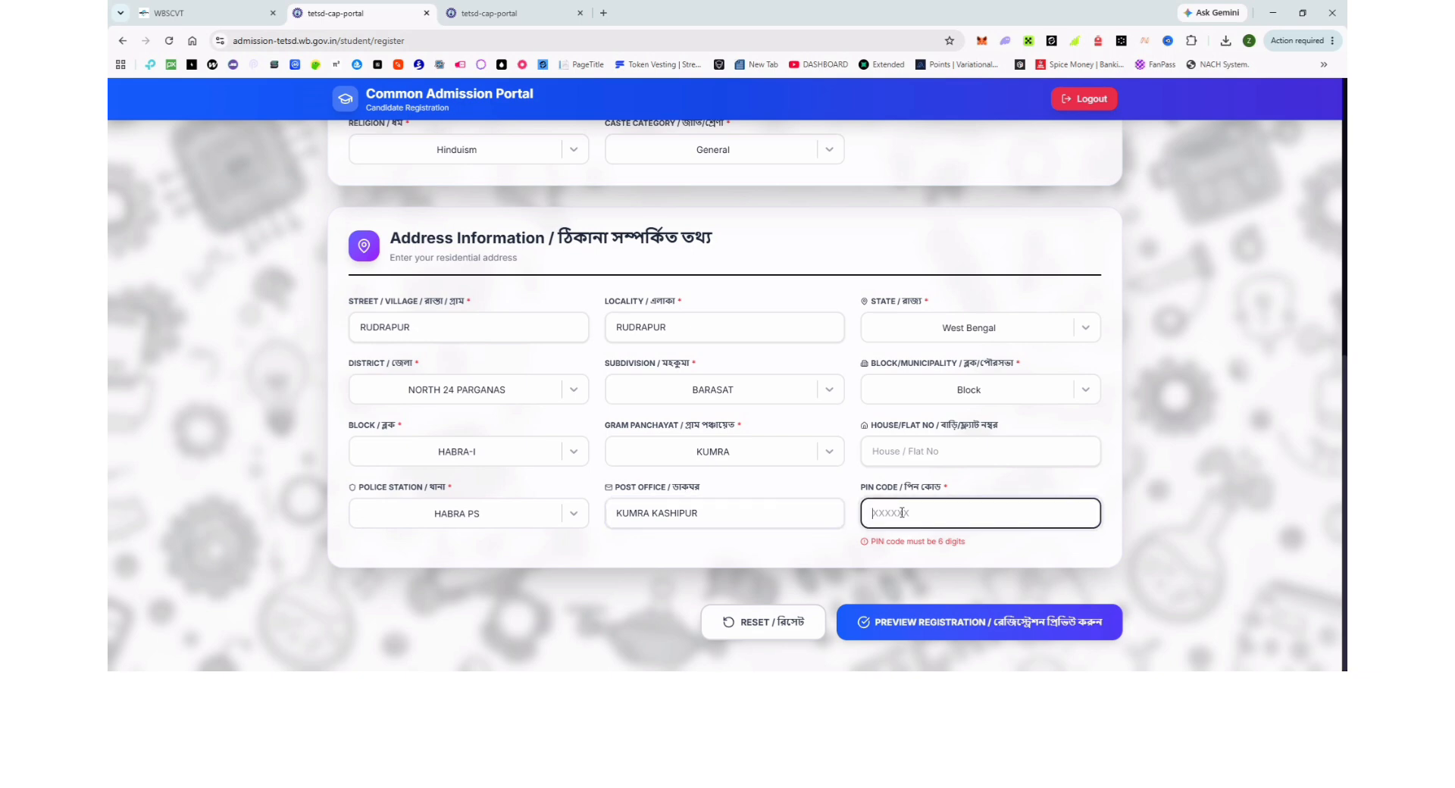
type("743271")
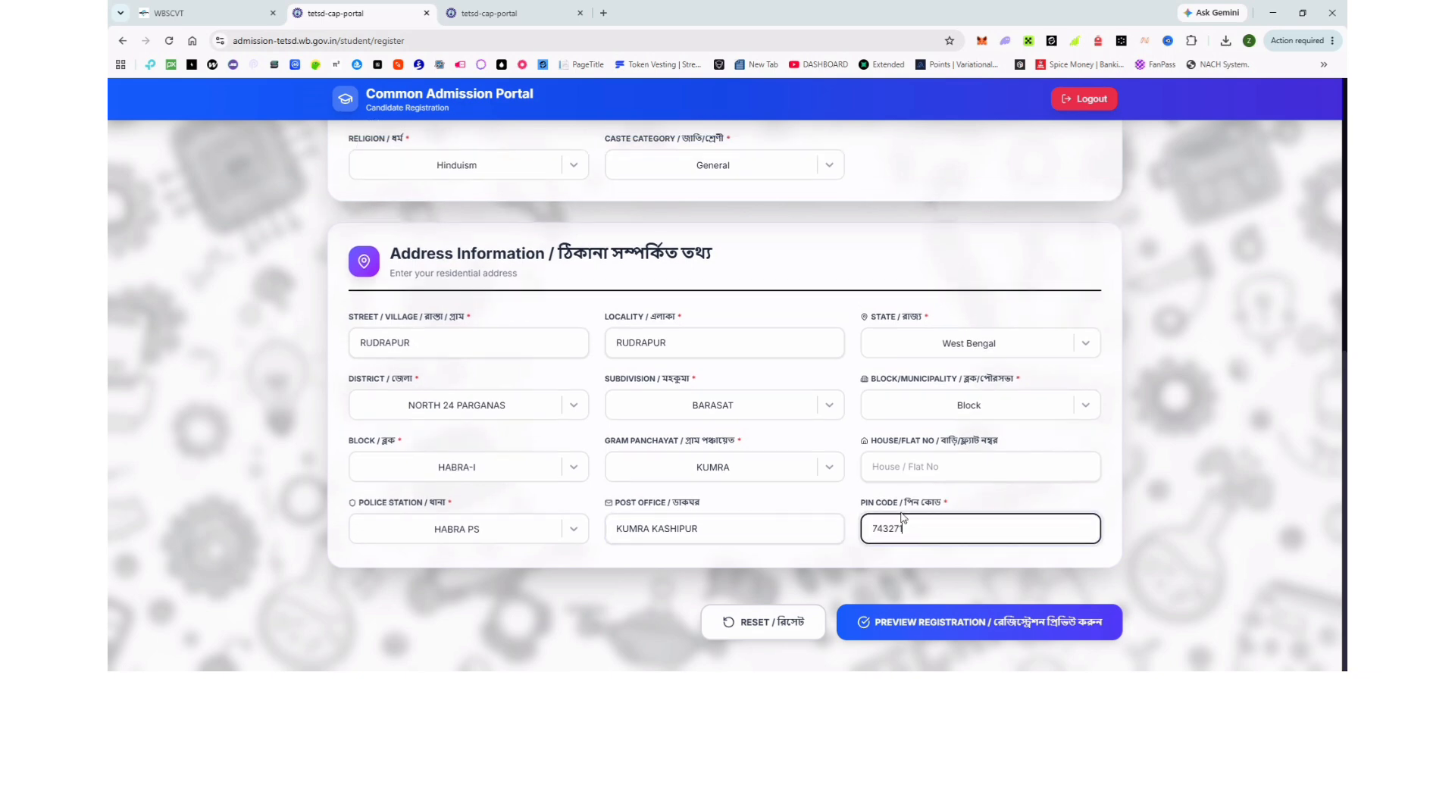
Step: Preview the registration, confirm and submit it, and acknowledge the confirmation to reach the student dashboard
left_click(1023, 623)
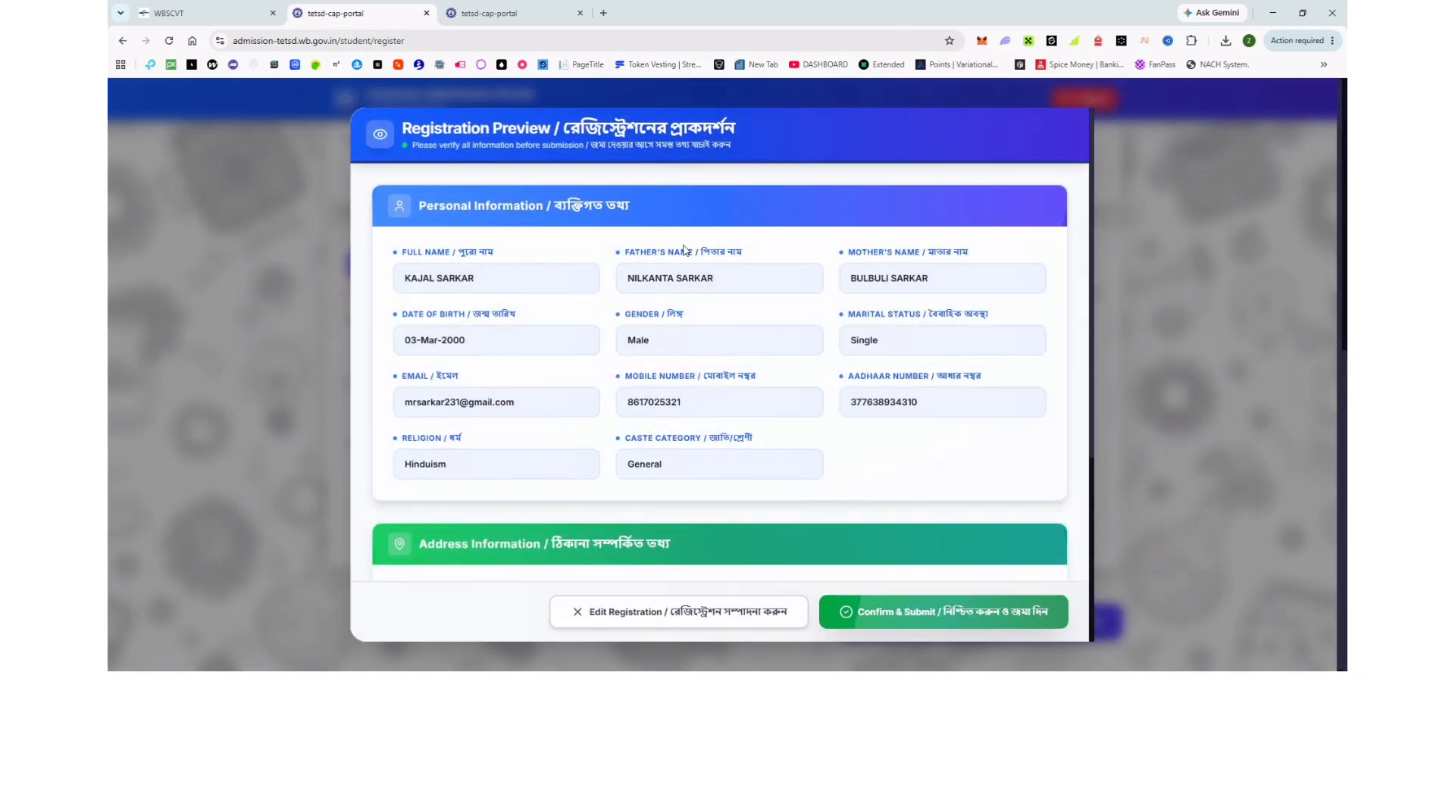
scroll(964, 568, "down", 1)
left_click(953, 603)
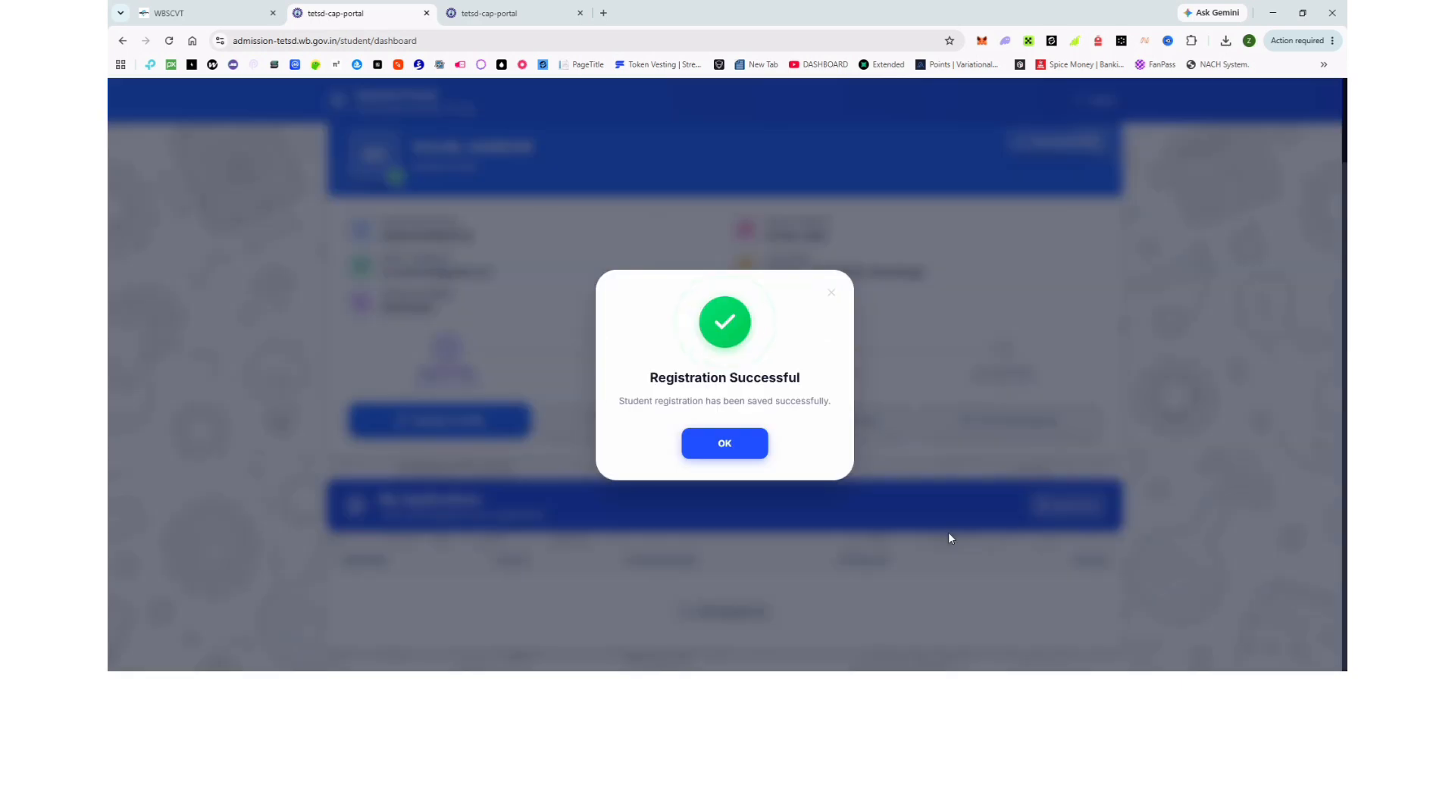
left_click(721, 447)
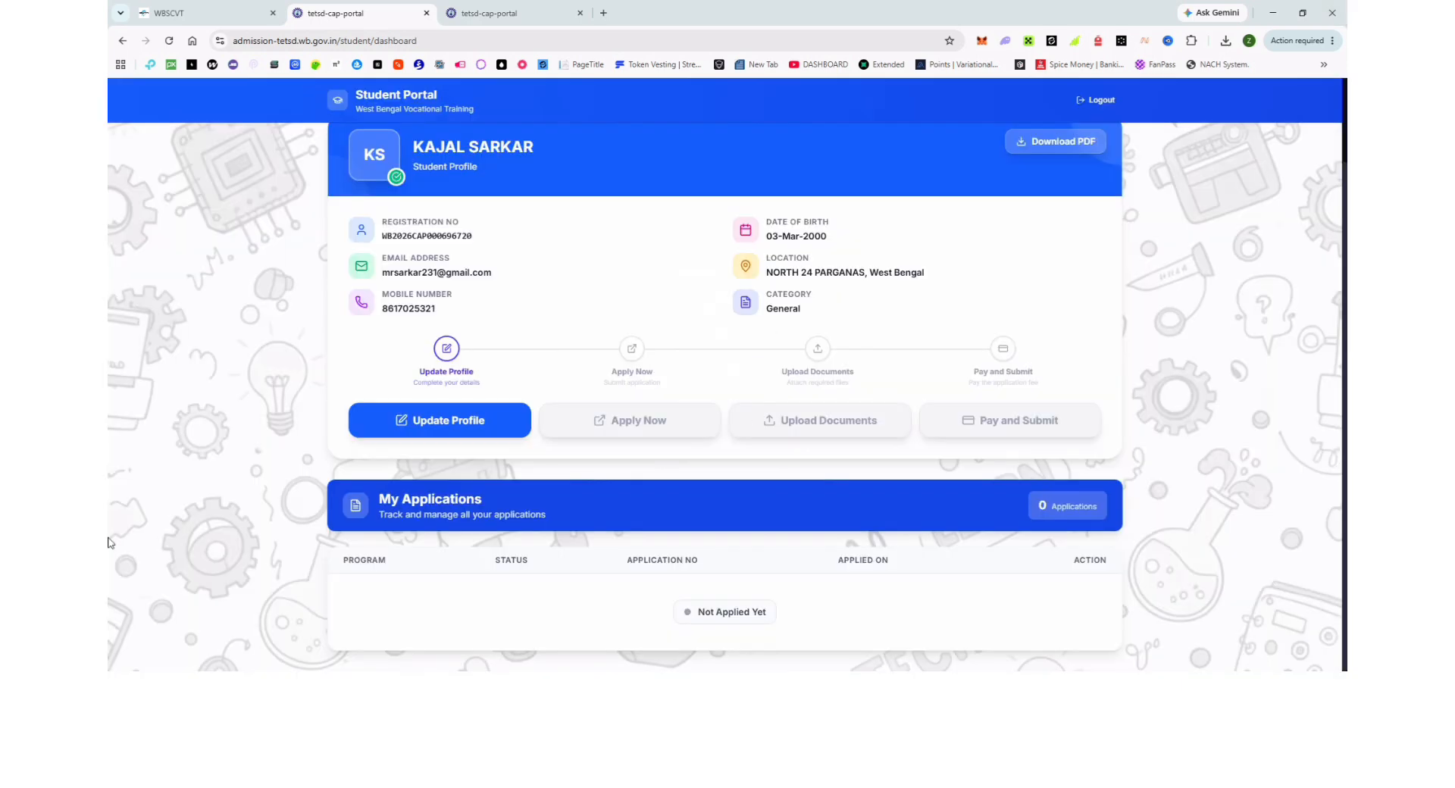
Step: Open the profile for updating and review its photo, signature, personal and address sections down to the additional information
left_click(455, 423)
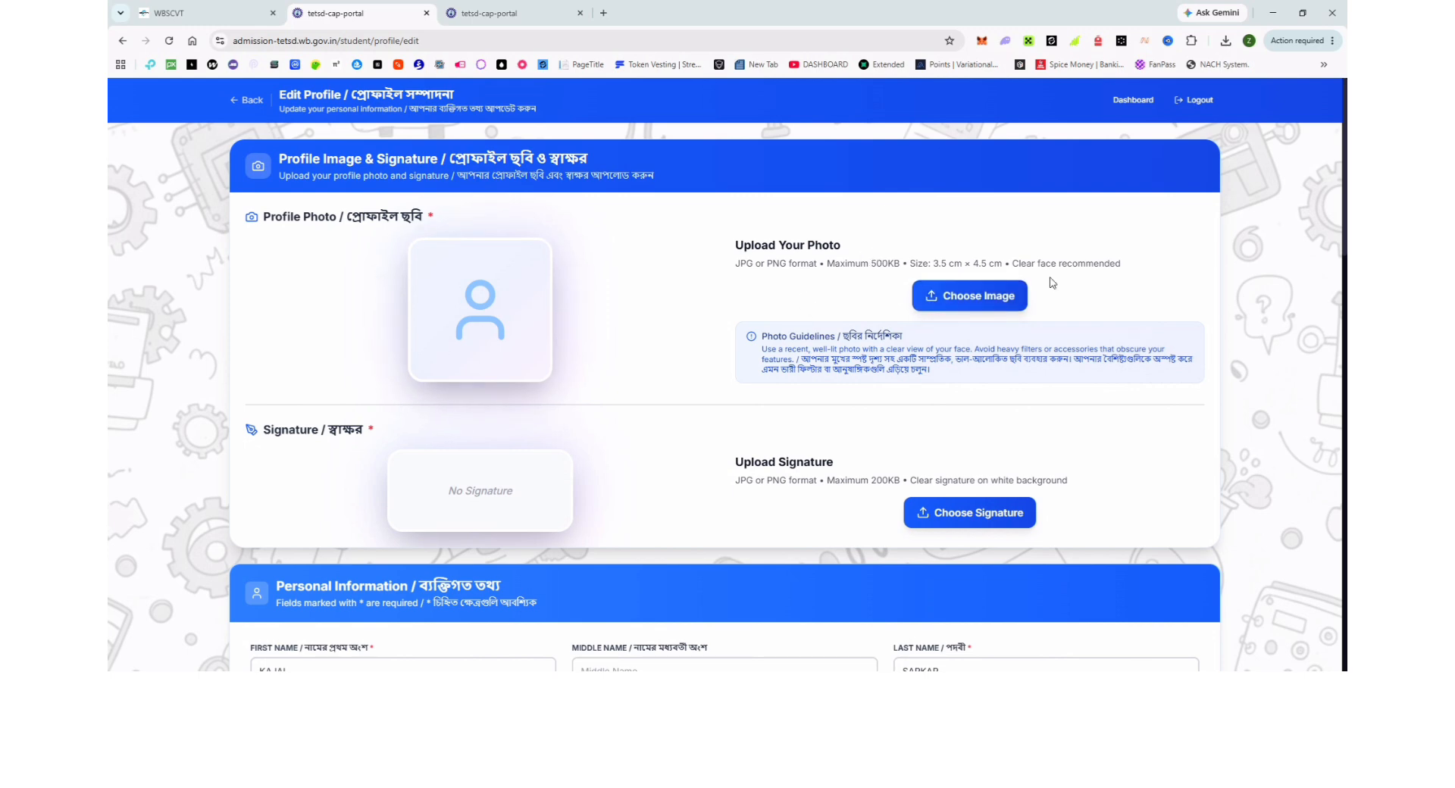
scroll(584, 438, "down", 1)
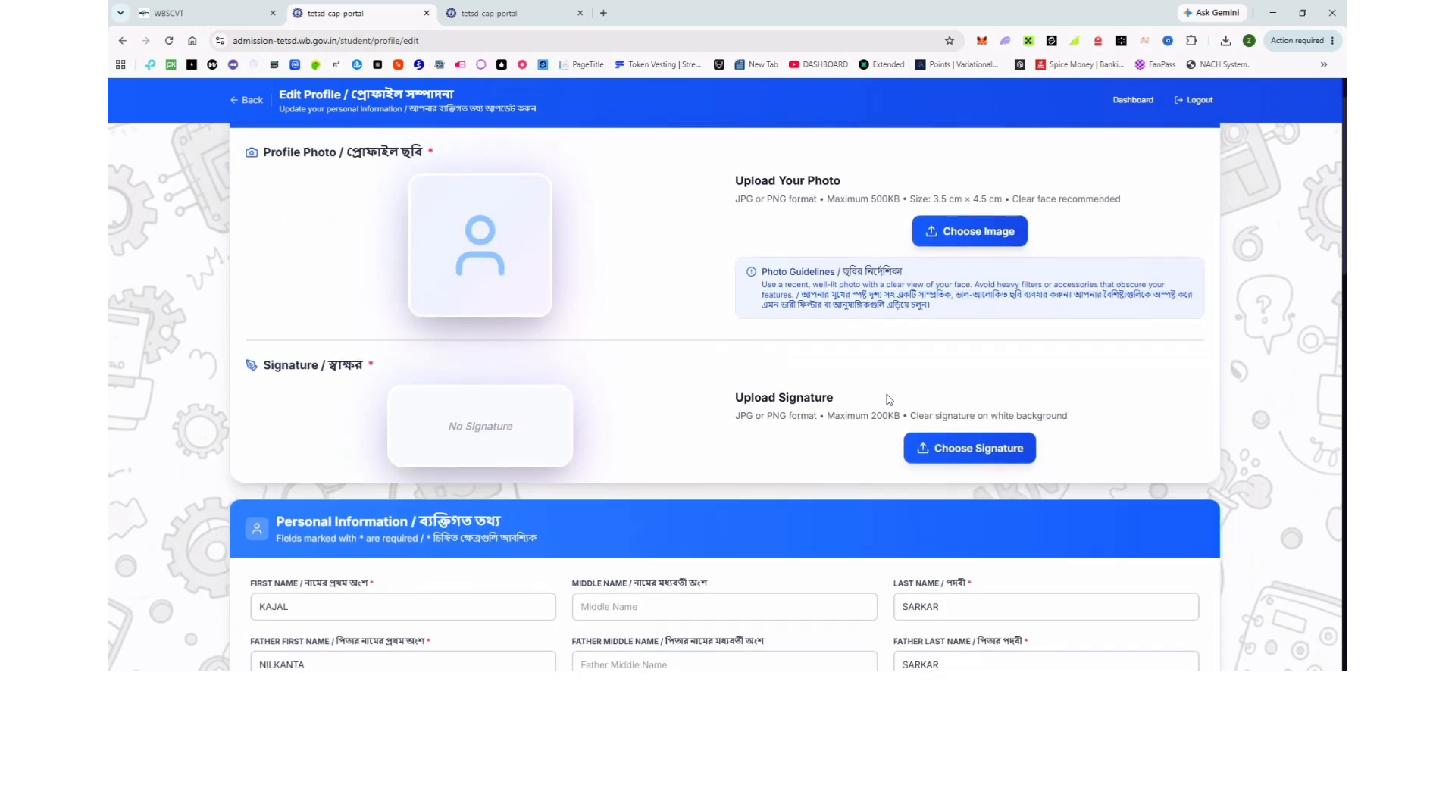
scroll(682, 398, "down", 3)
scroll(494, 395, "down", 6)
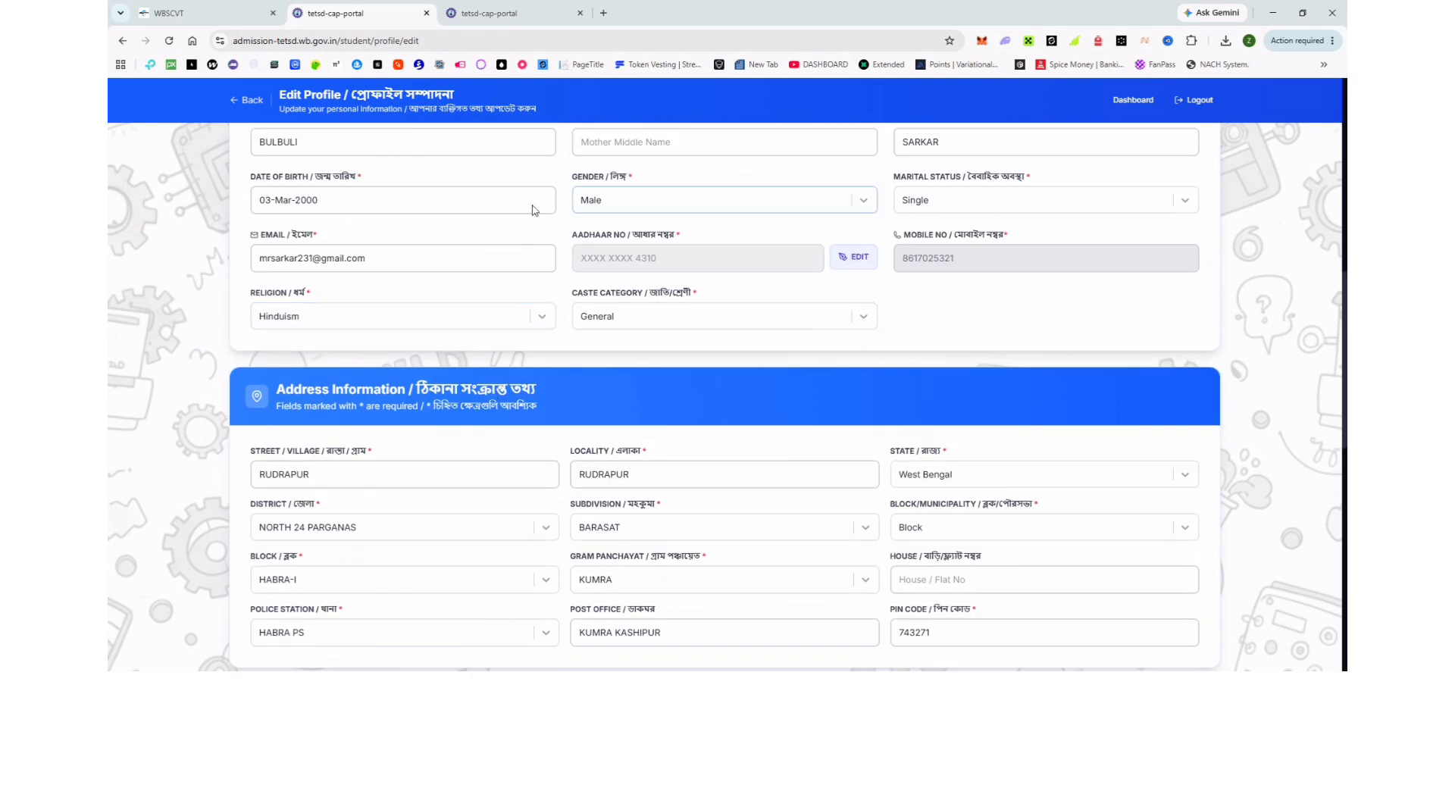
scroll(682, 241, "down", 4)
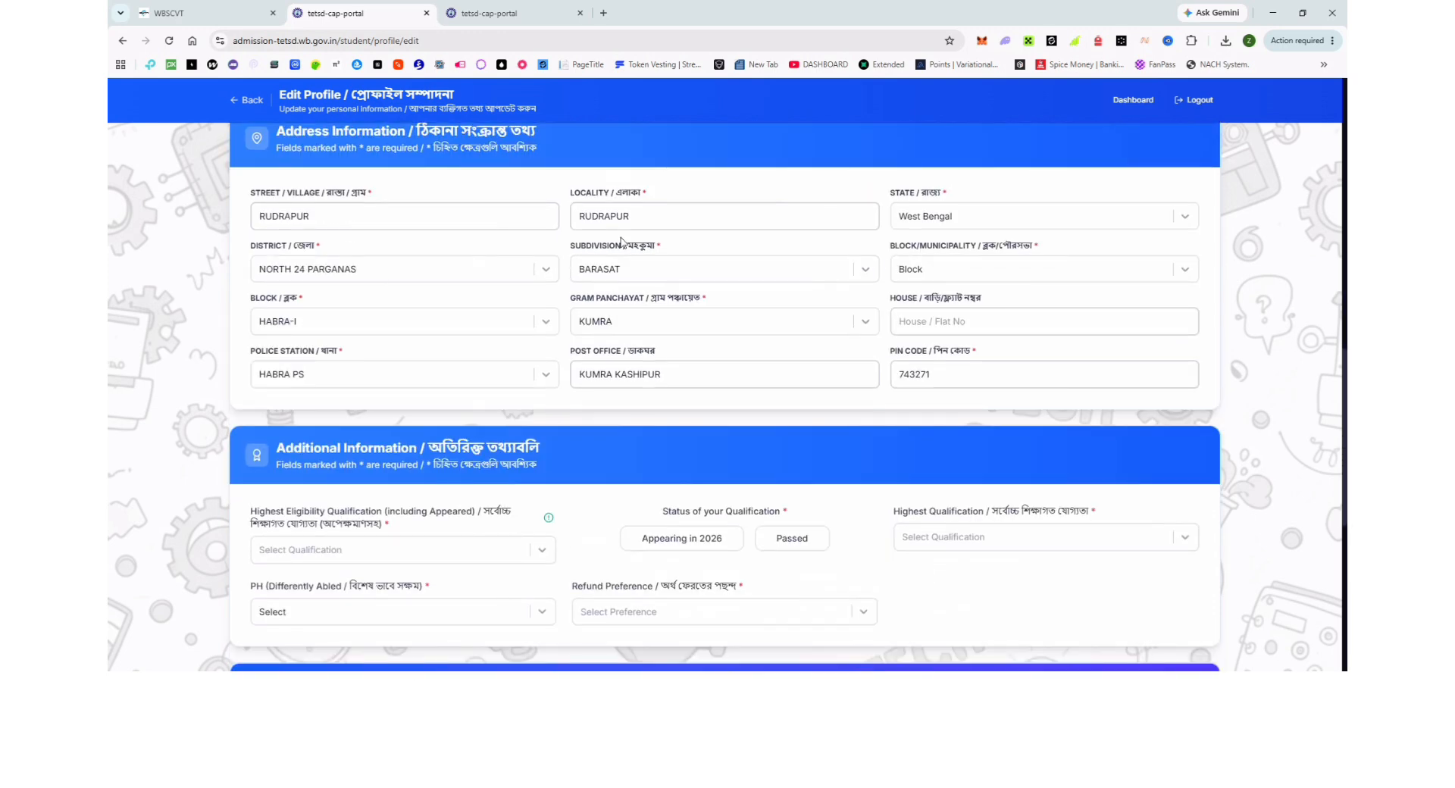
scroll(621, 243, "down", 4)
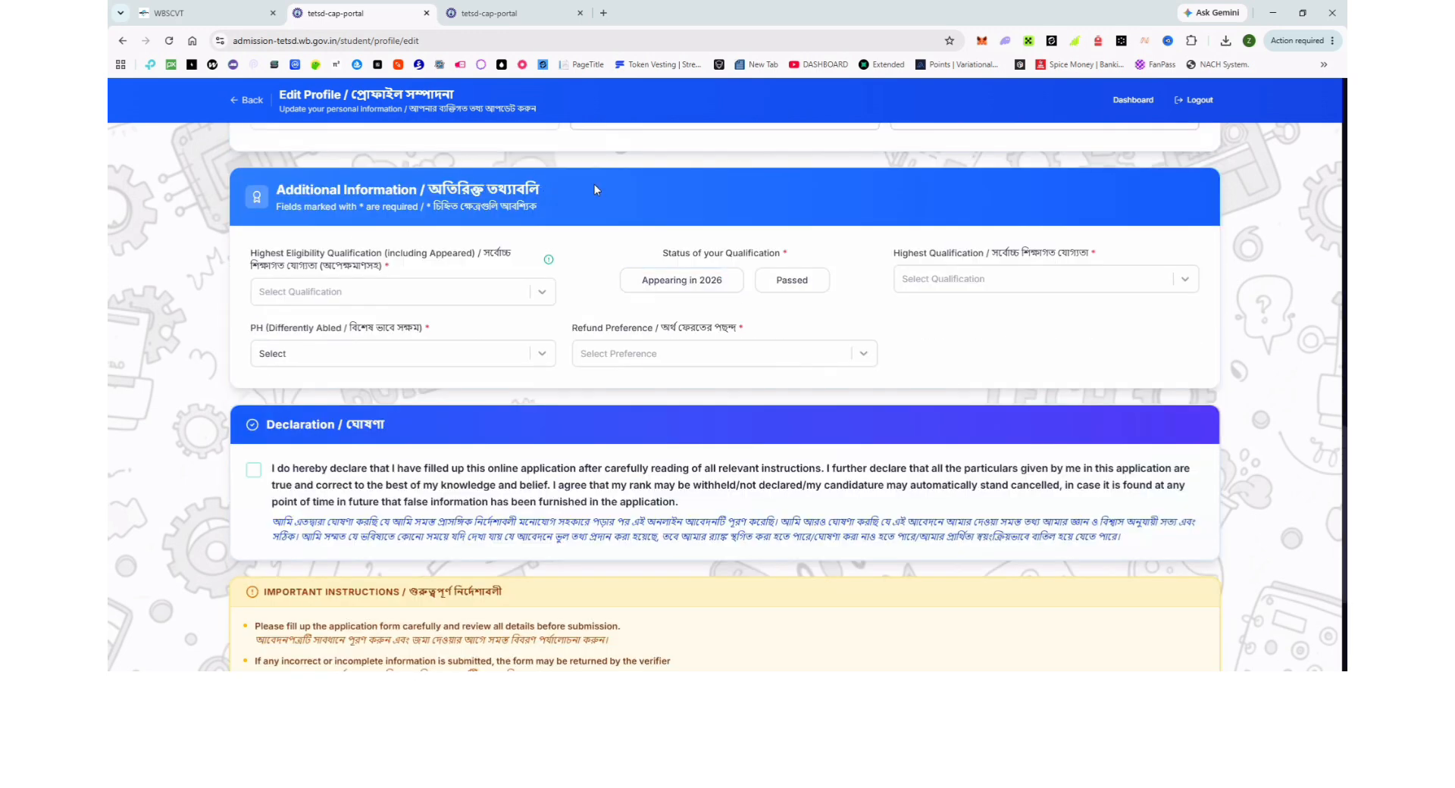
Step: Set the highest eligibility qualification to Madhyamik (Class X) in the additional information
left_click(389, 295)
left_click(869, 509)
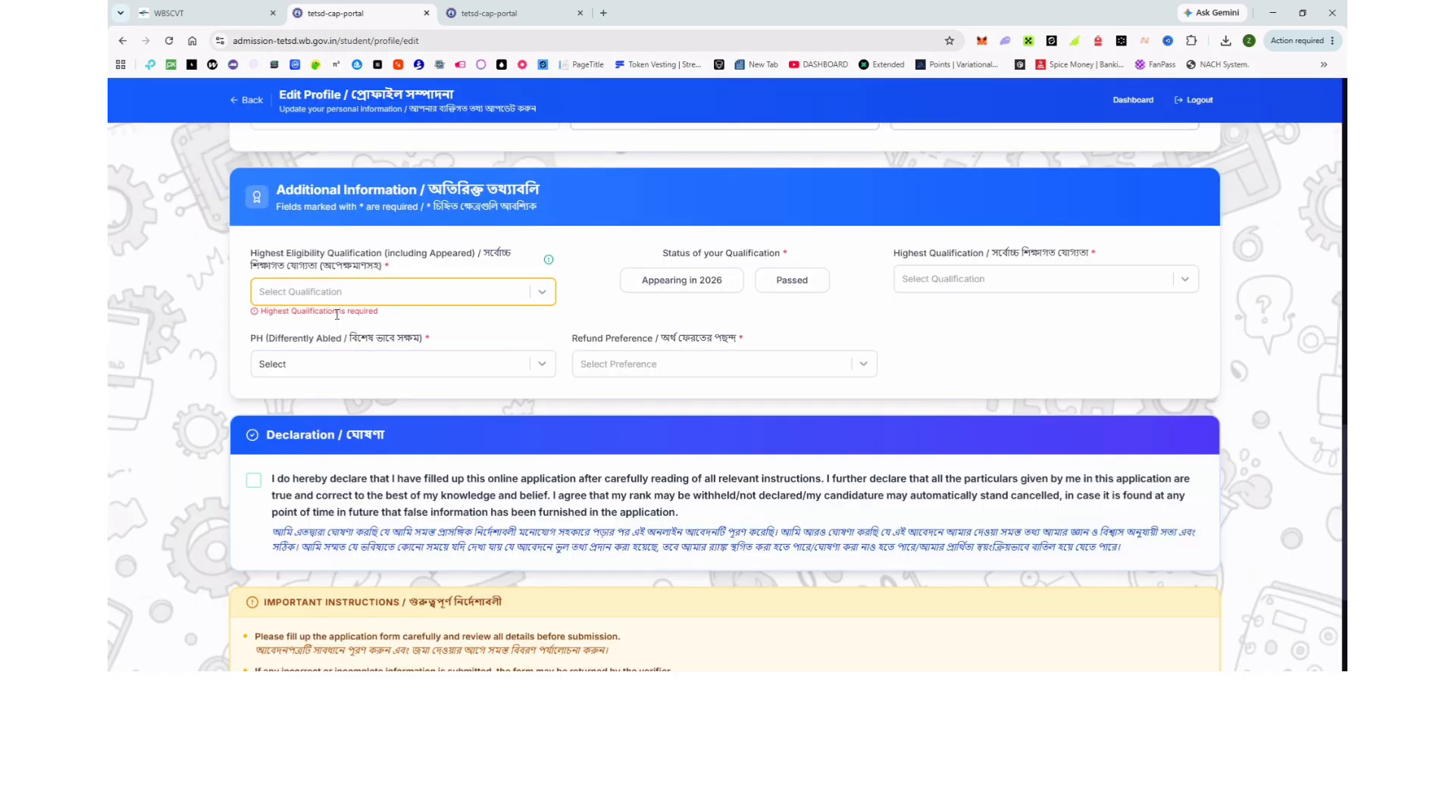
left_click(348, 299)
left_click(318, 329)
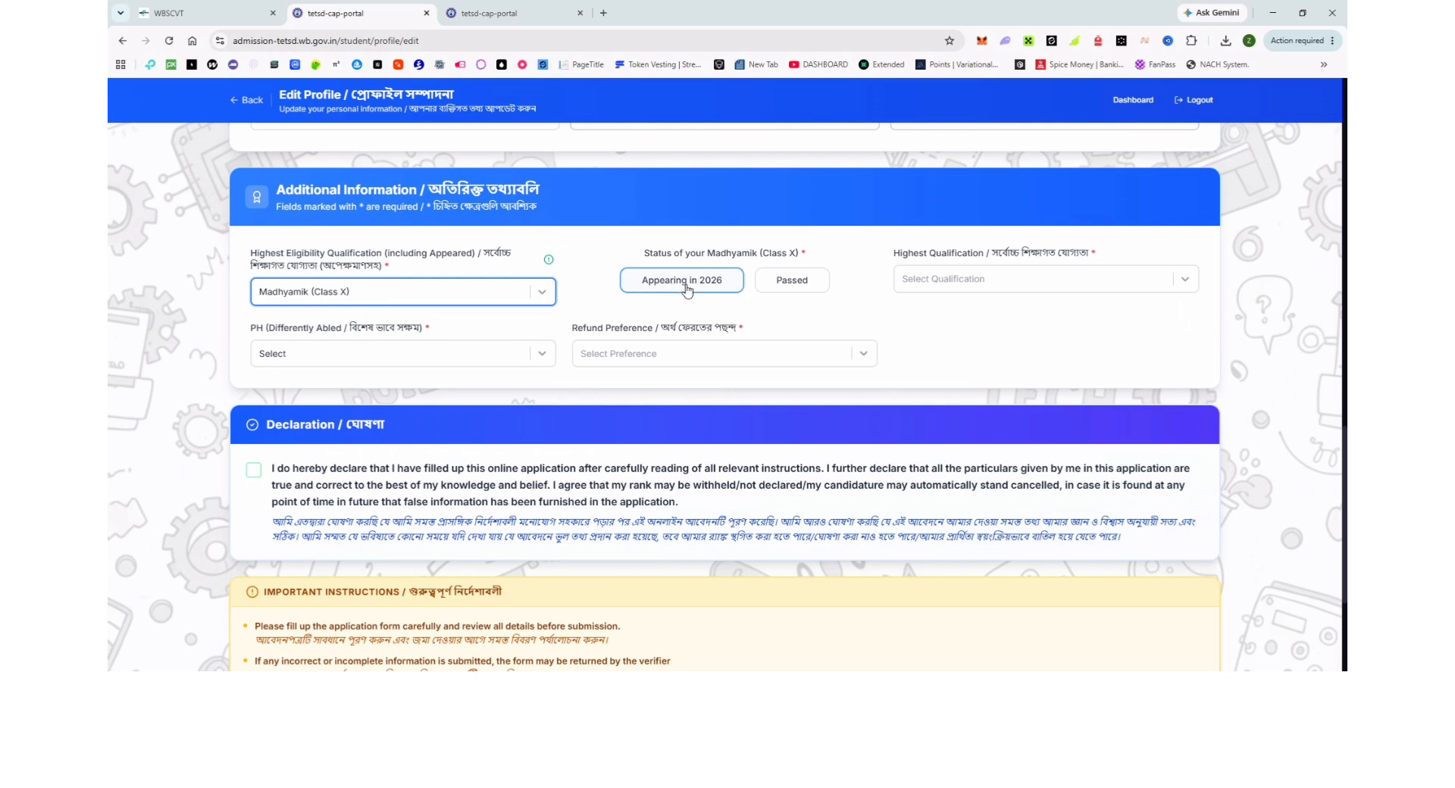
Step: Mark the Madhyamik (Class X) status as Passed, dismiss the notice, and set the highest qualification to Class X (Madhyamik / SSC)
left_click(951, 280)
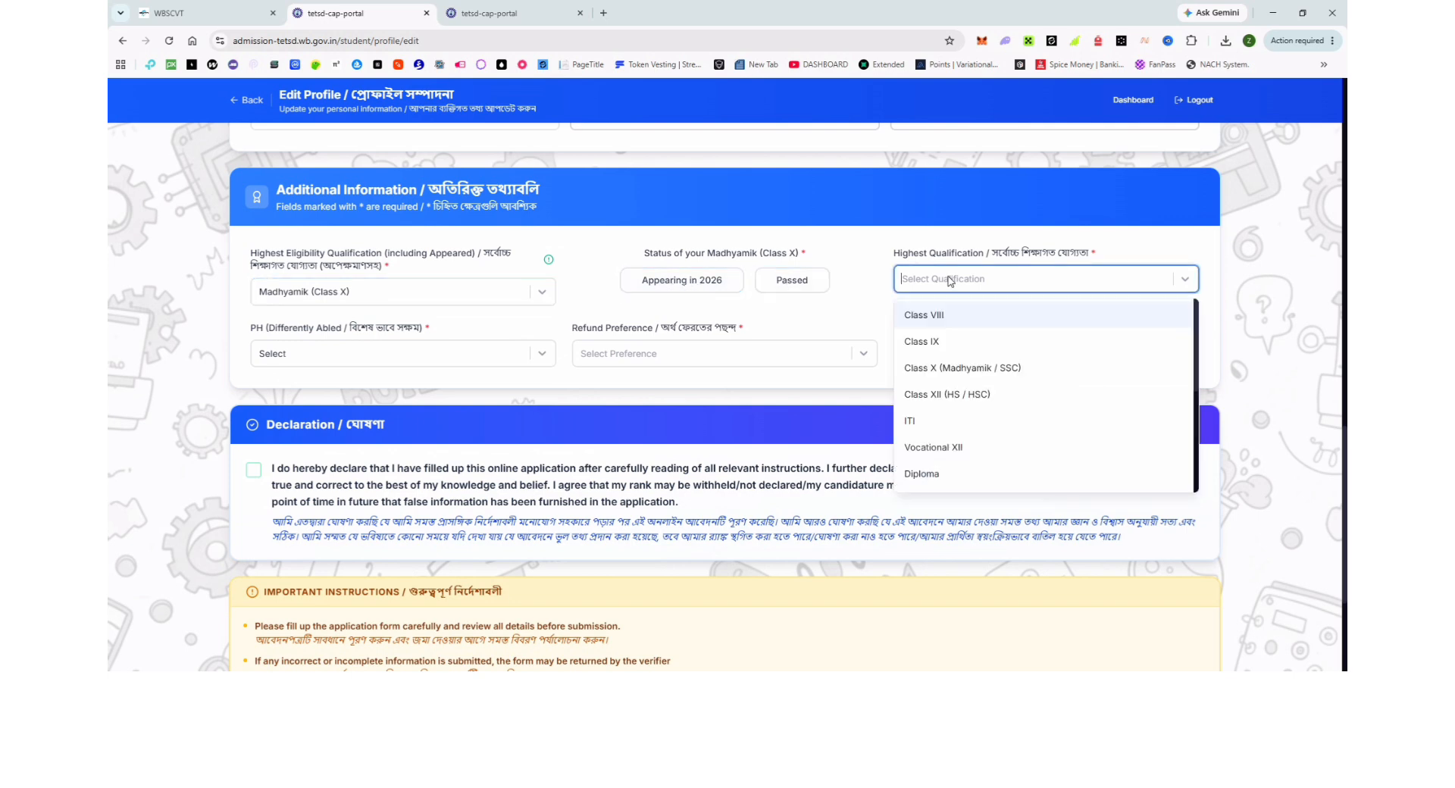
left_click(801, 281)
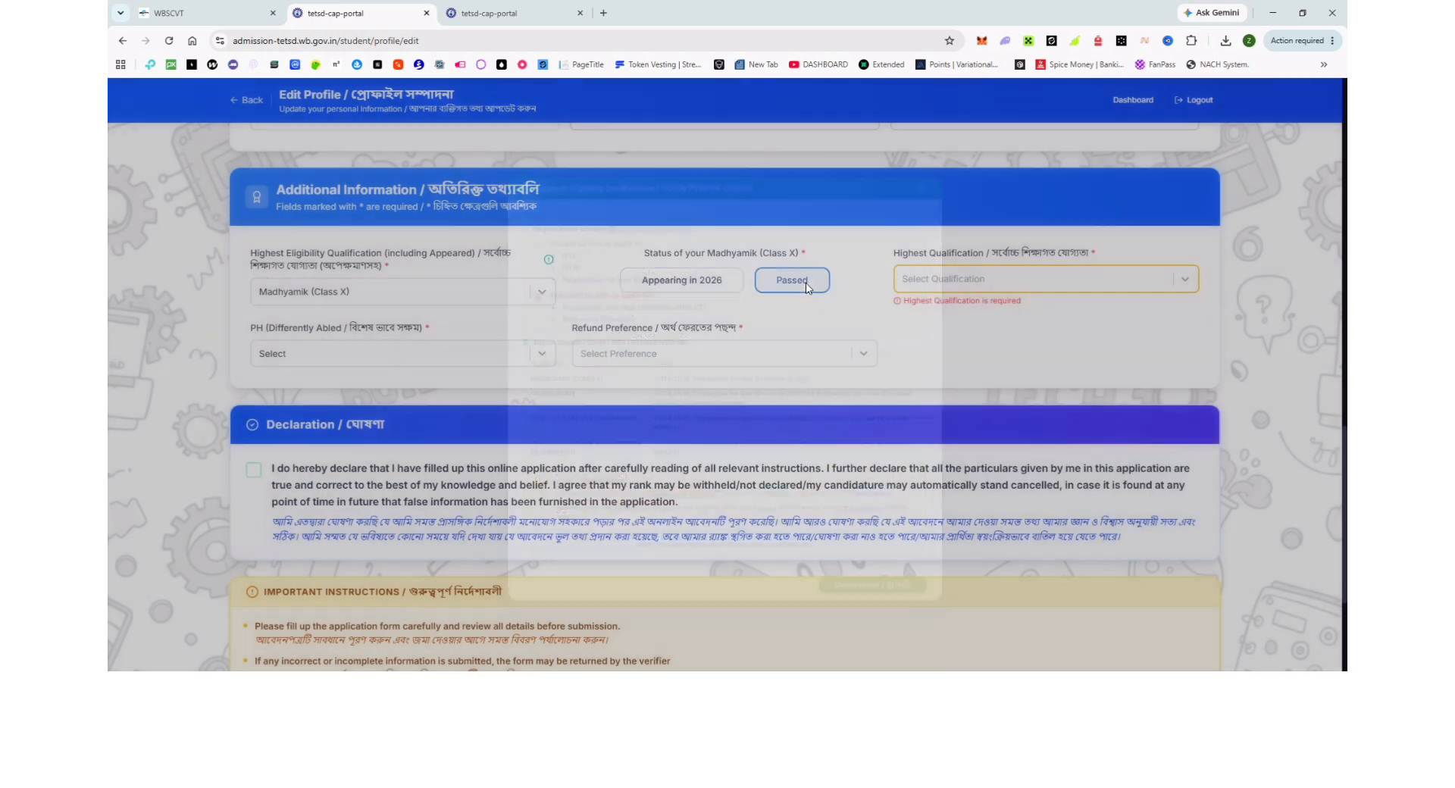
left_click(872, 571)
left_click(997, 279)
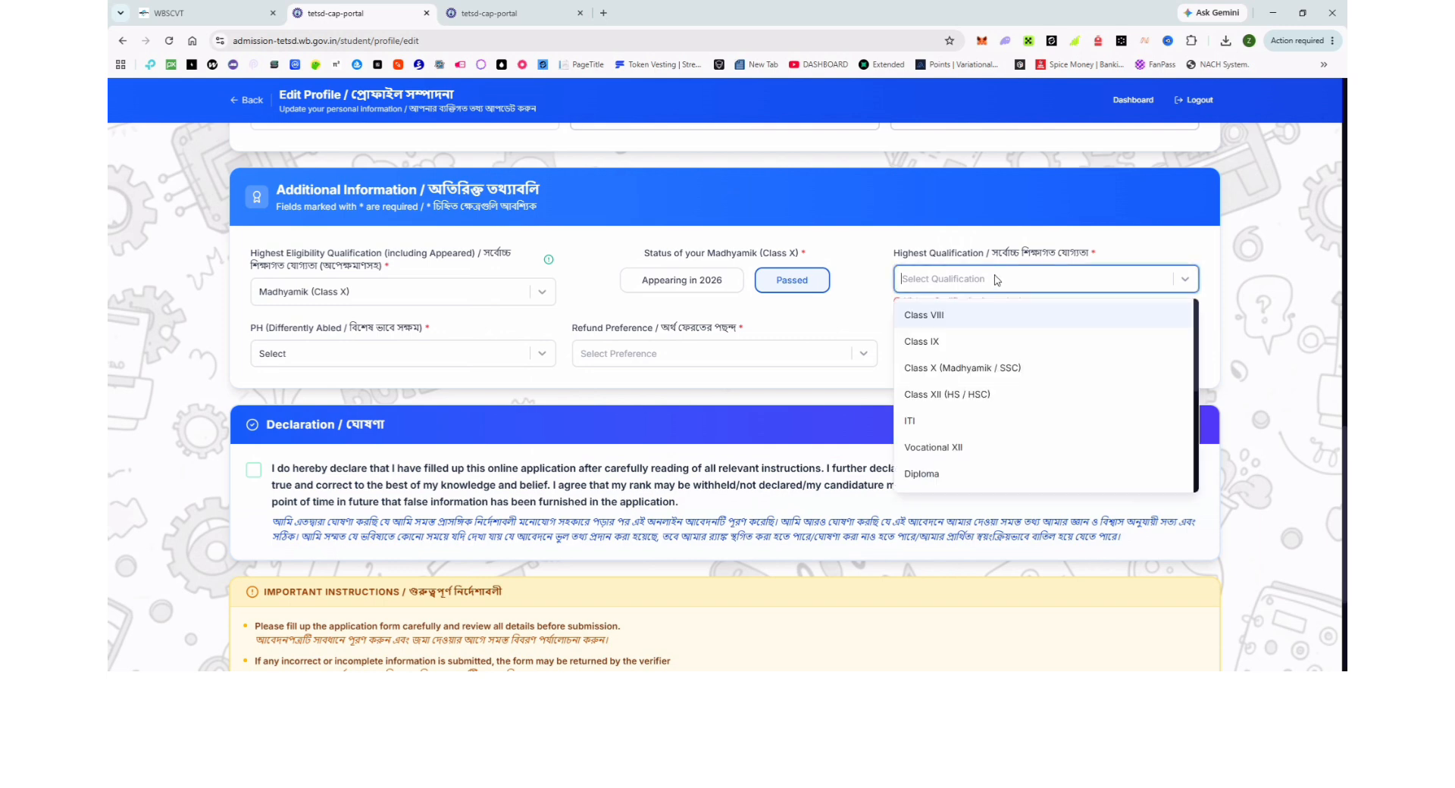
left_click(944, 371)
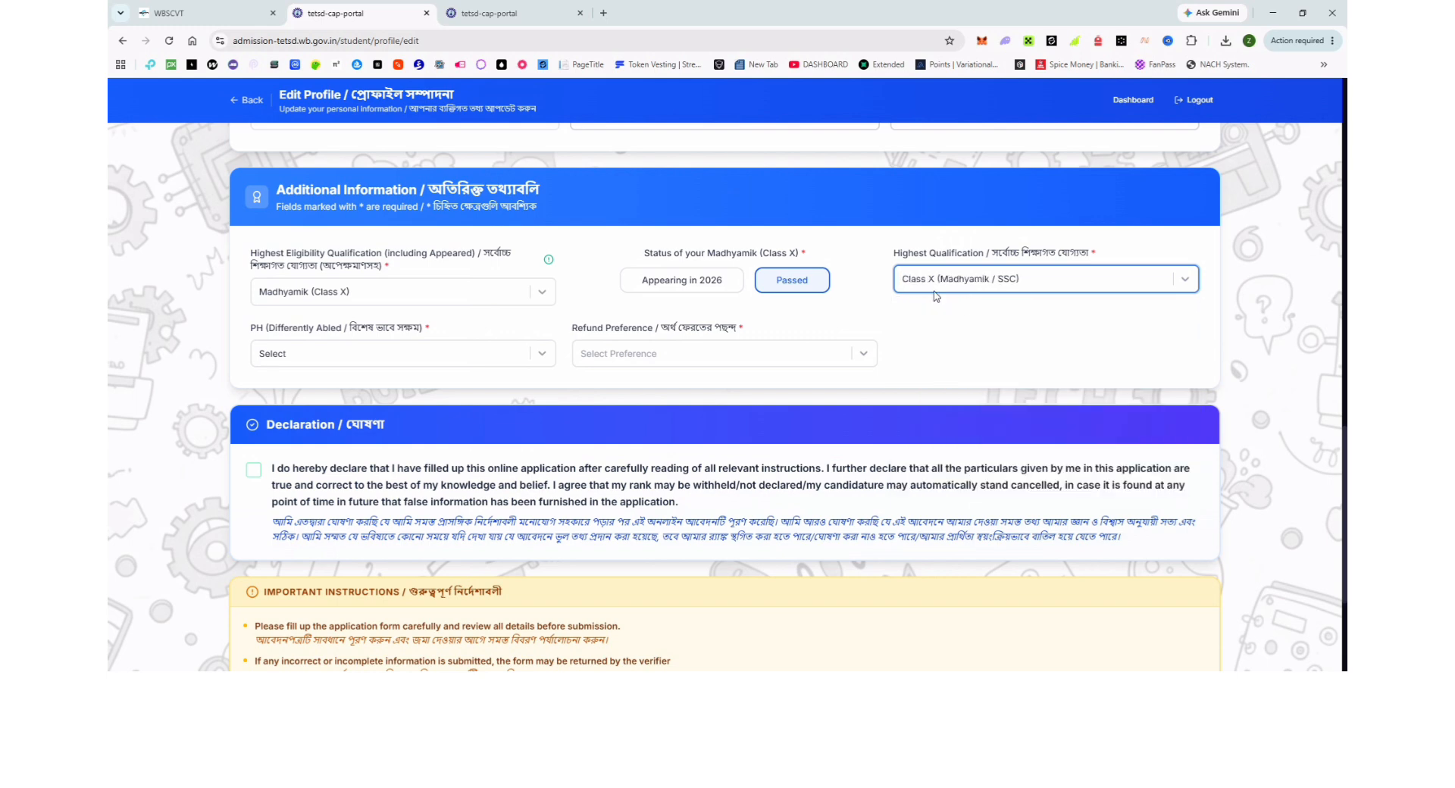
Step: Set PH (Differently Abled) to No and the refund preference to Different Account
left_click(373, 356)
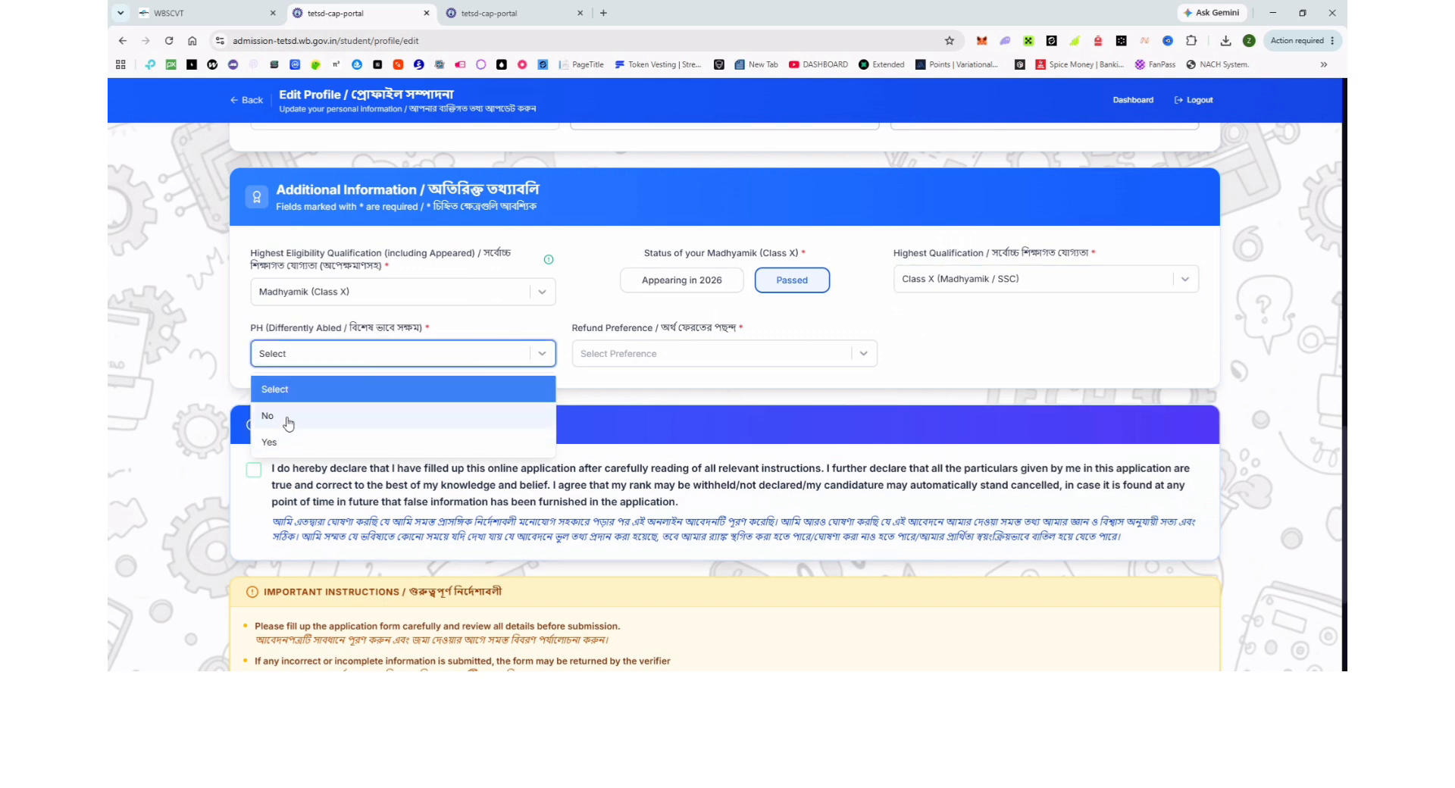
left_click(493, 325)
left_click(358, 360)
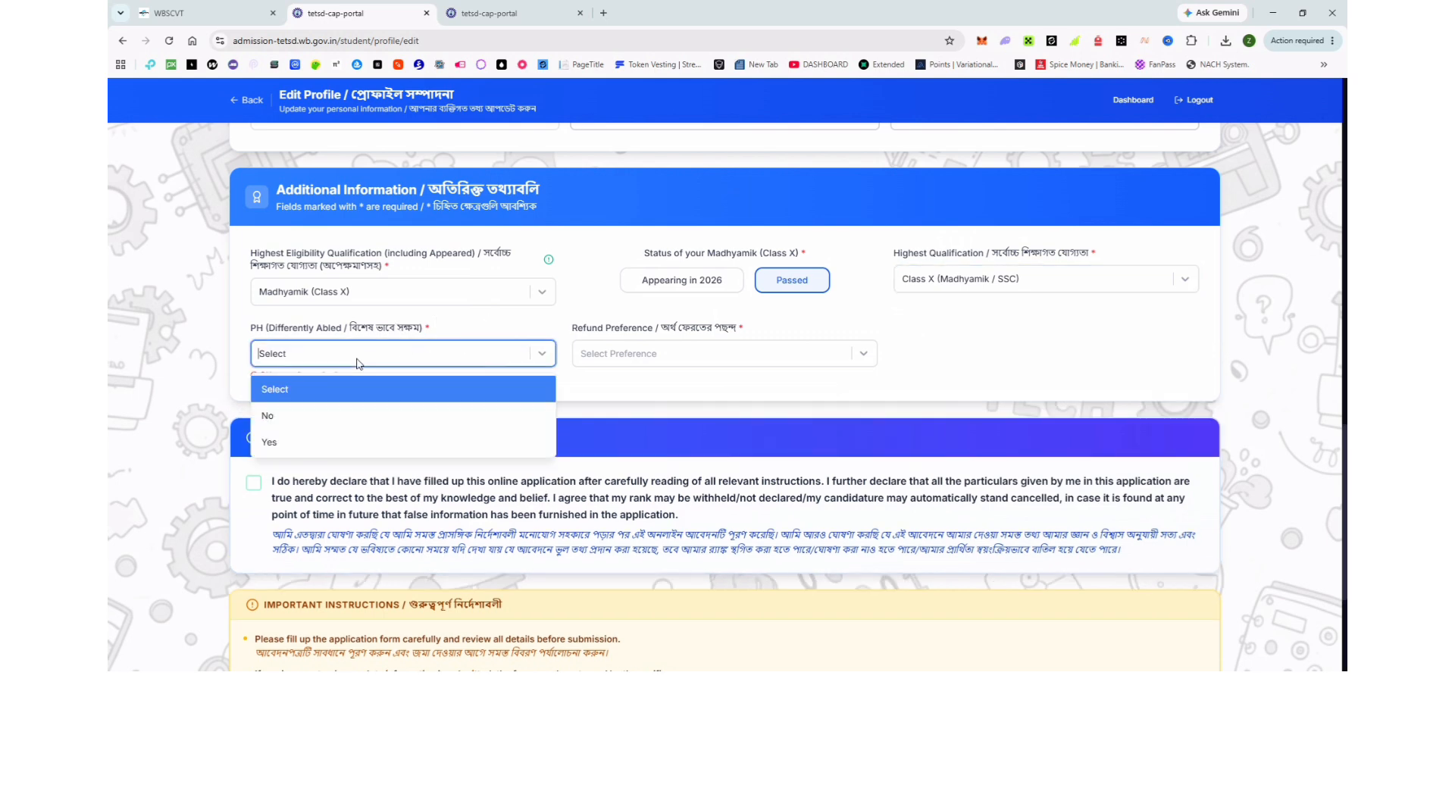
left_click(295, 417)
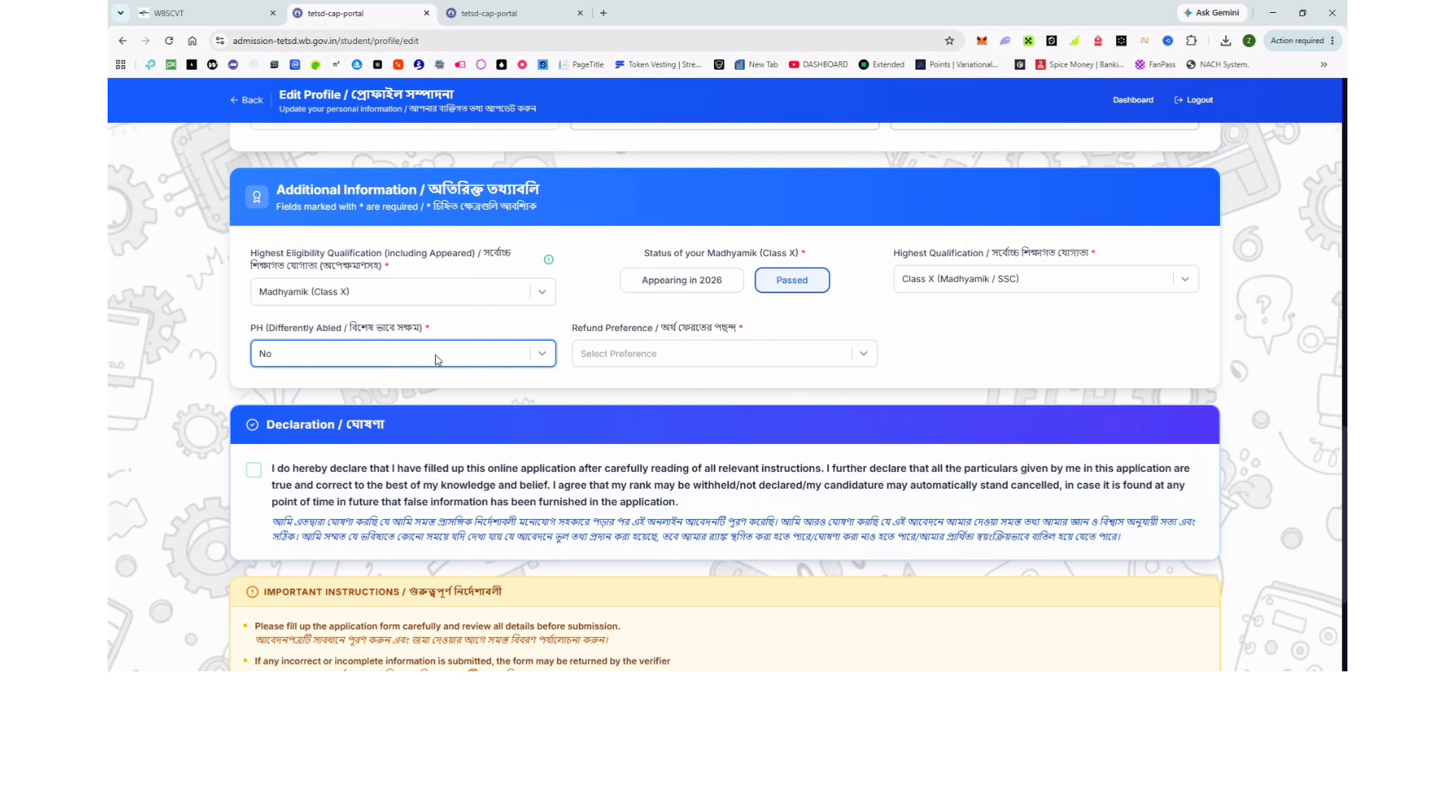
left_click(623, 356)
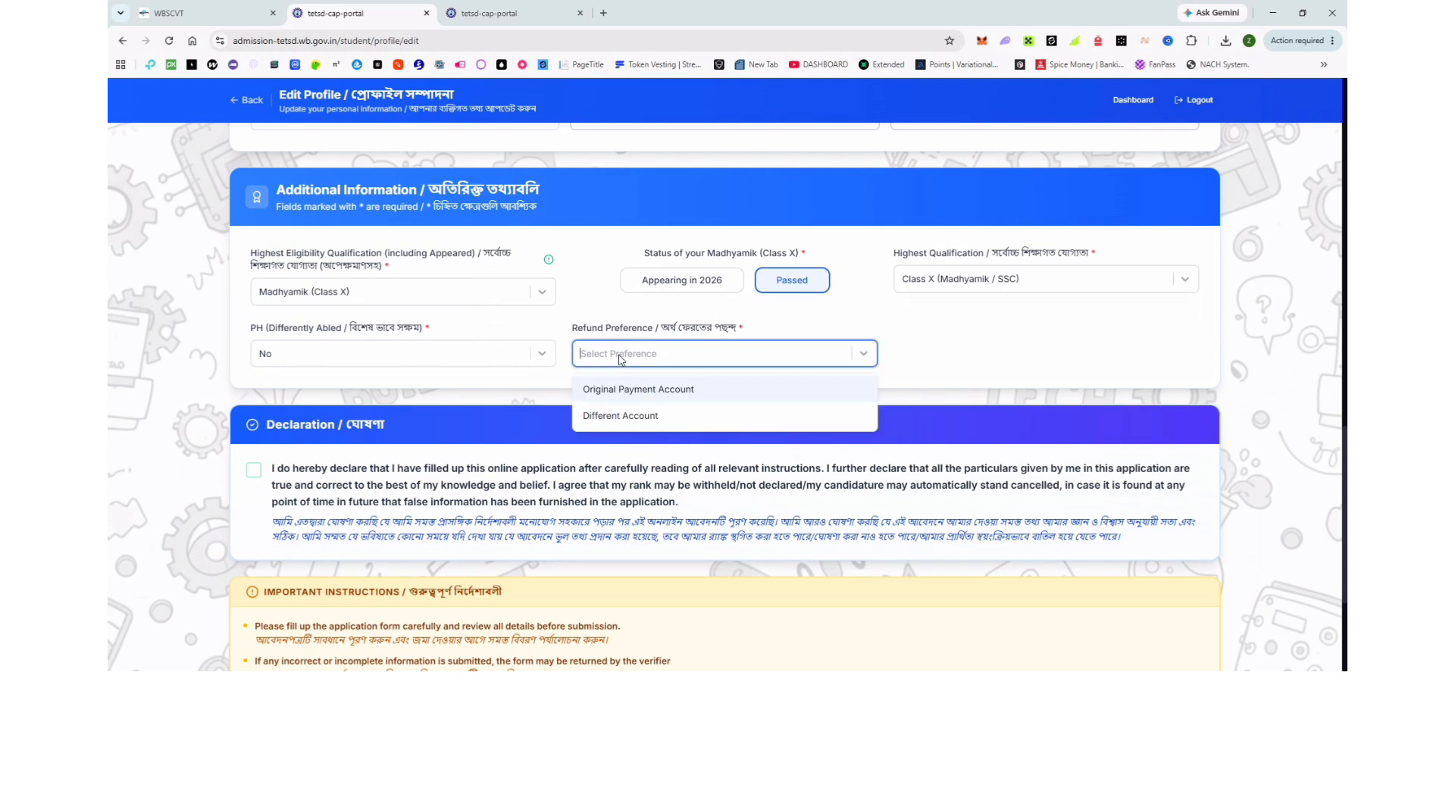
left_click(627, 416)
scroll(626, 418, "down", 3)
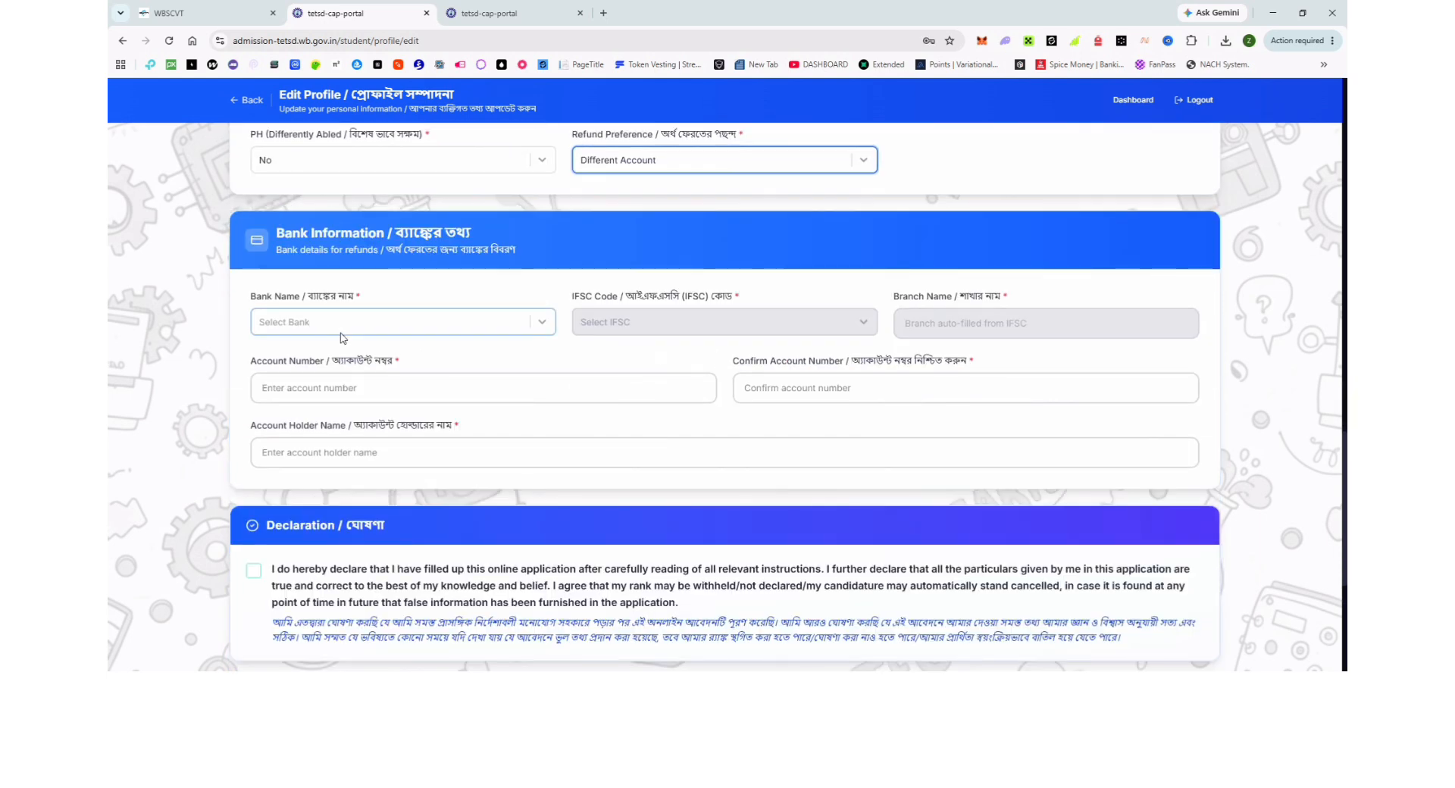
Step: Look through the bank name choices and the account number and confirmation fields in the bank information section
left_click(359, 322)
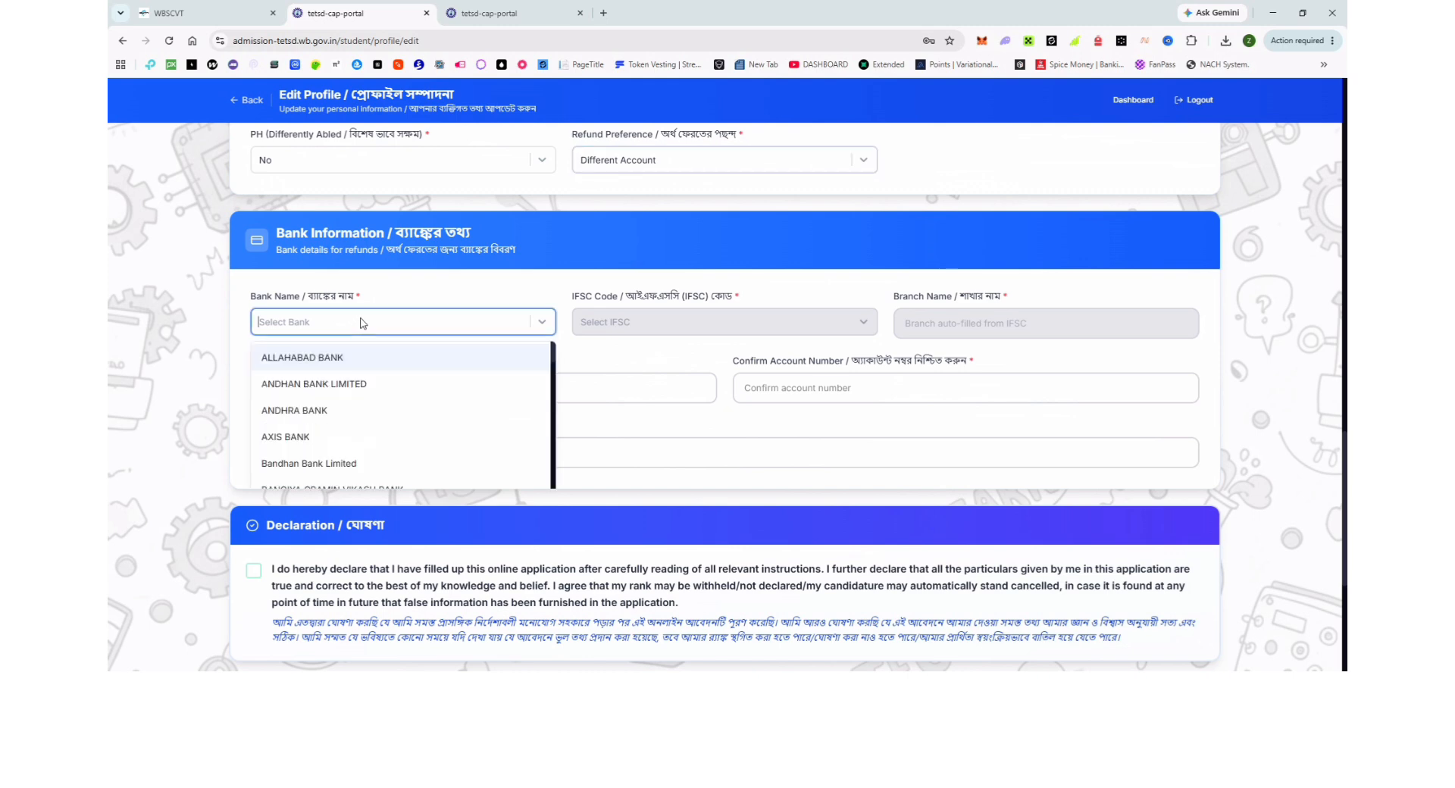
left_click(359, 322)
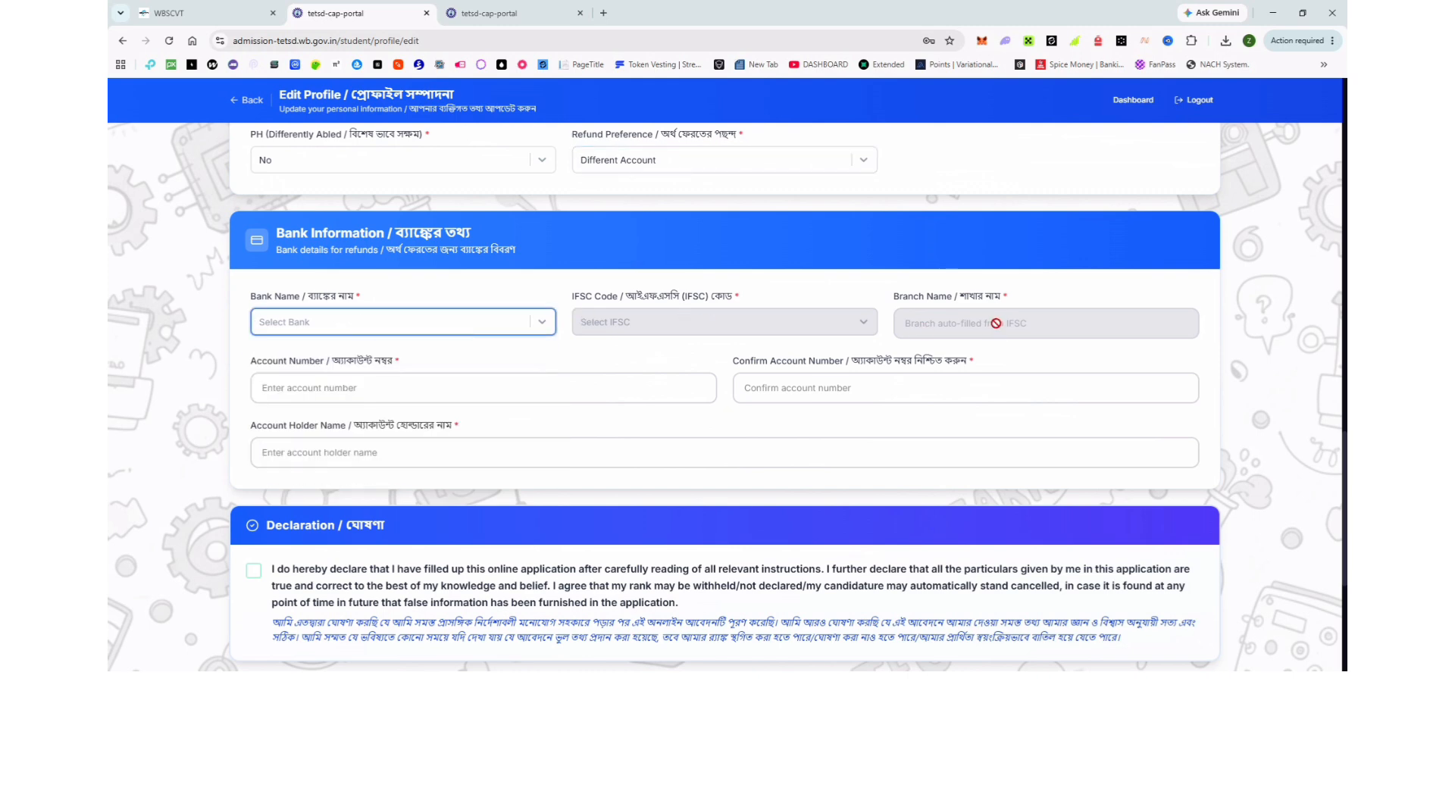
left_click(322, 389)
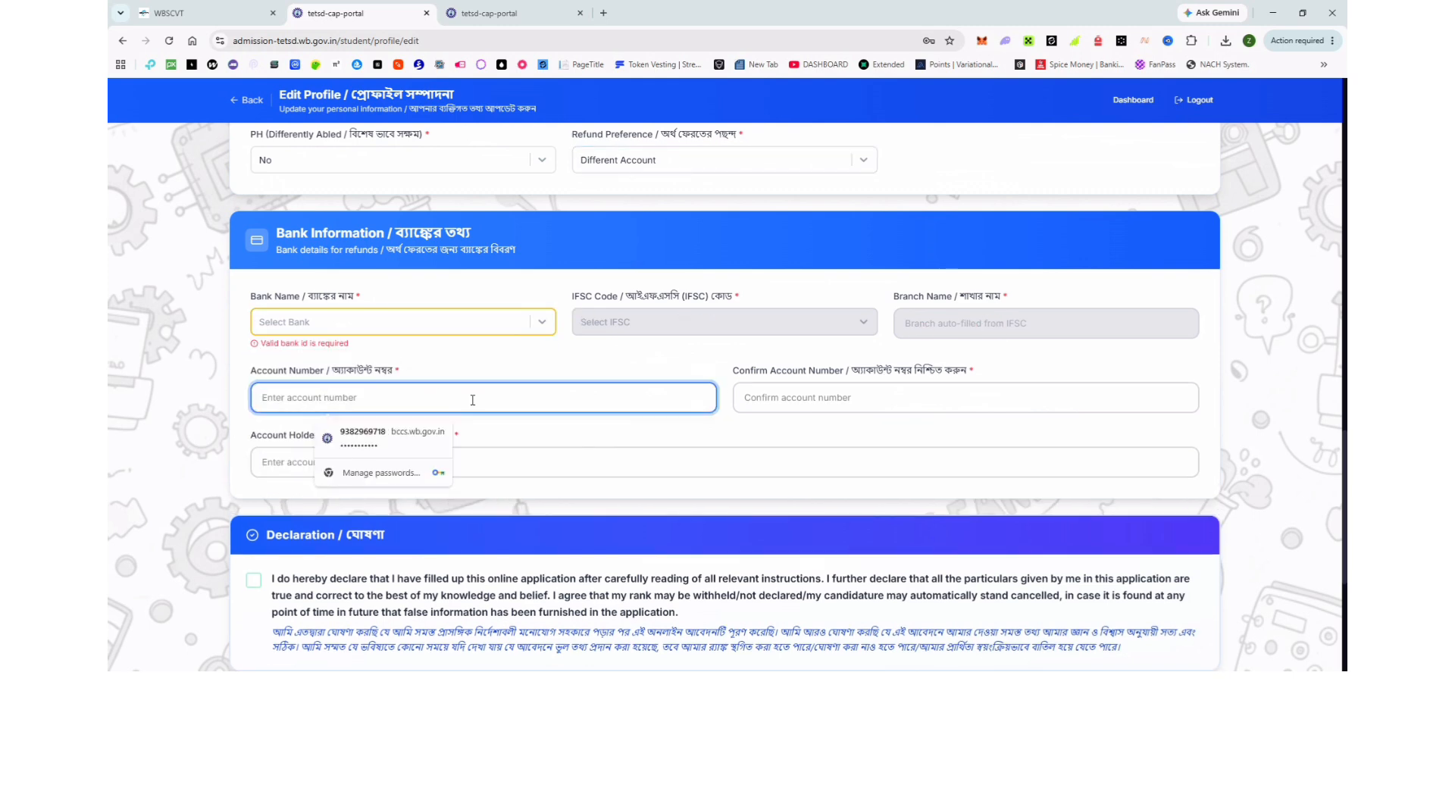
left_click(780, 398)
Step: Accept the declaration on the profile form and review the important instructions below it
scroll(457, 418, "down", 2)
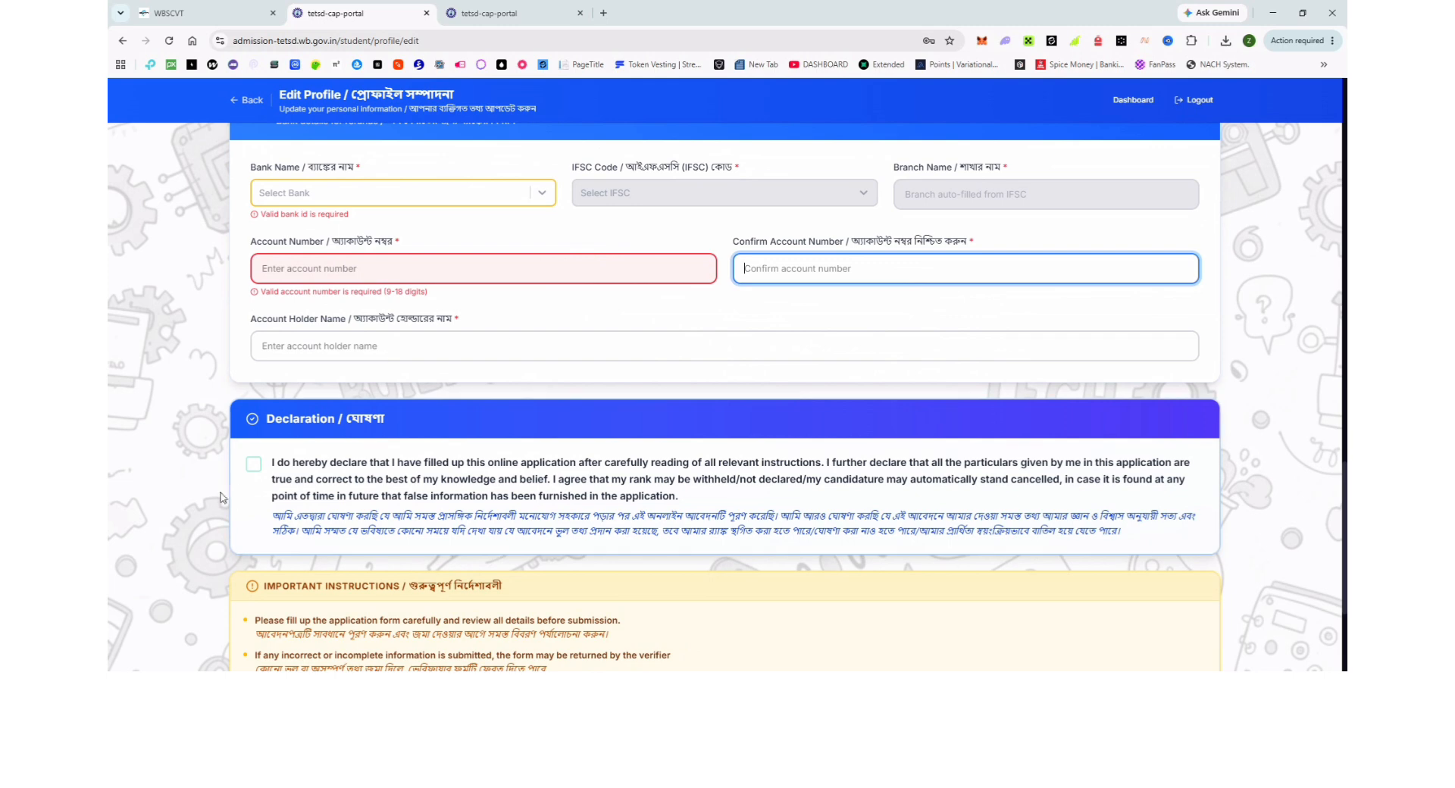
left_click(253, 466)
scroll(484, 493, "down", 3)
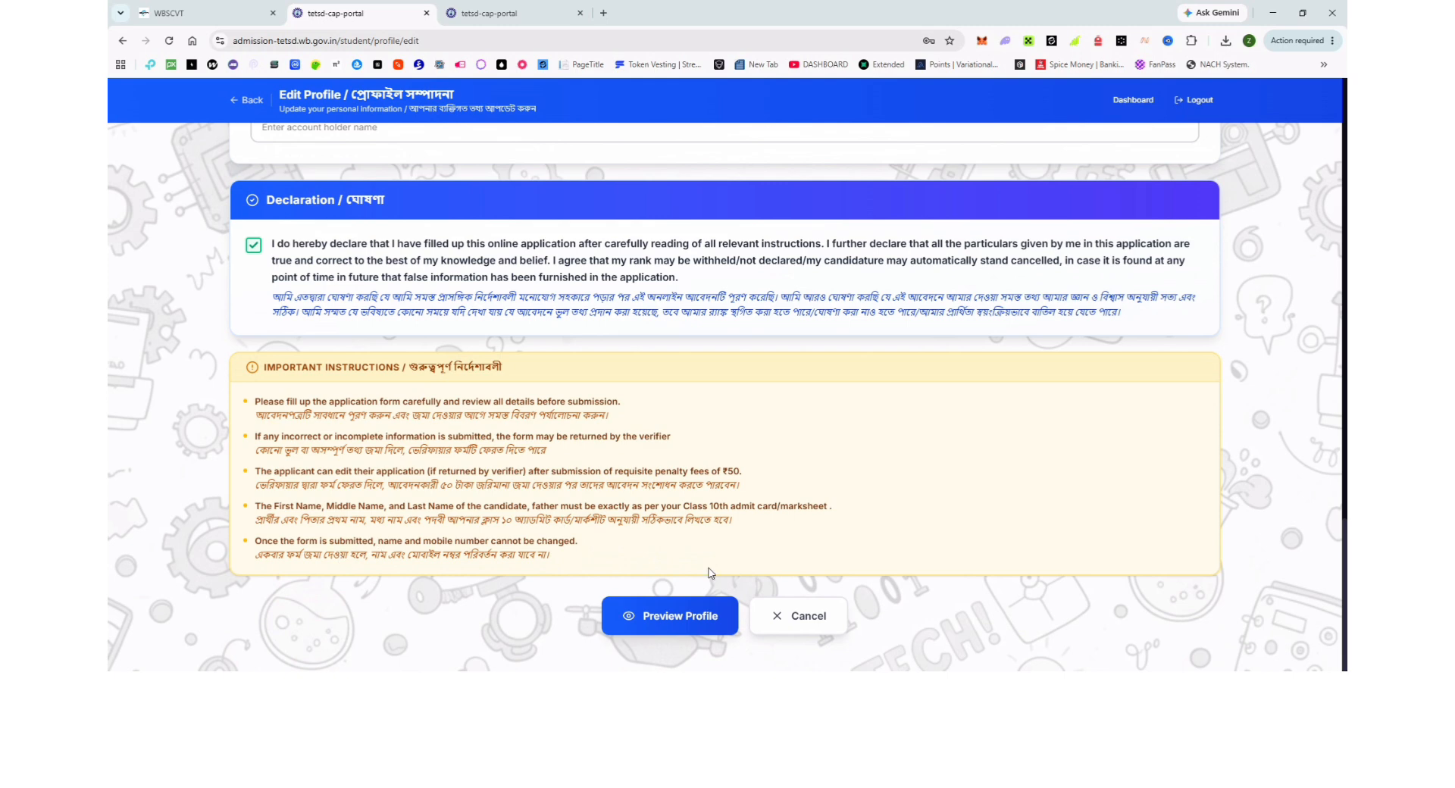
Step: Switch to the submitted application's details and check the Fee Payment stage in the progress tracker
left_click(499, 6)
scroll(1099, 301, "down", 2)
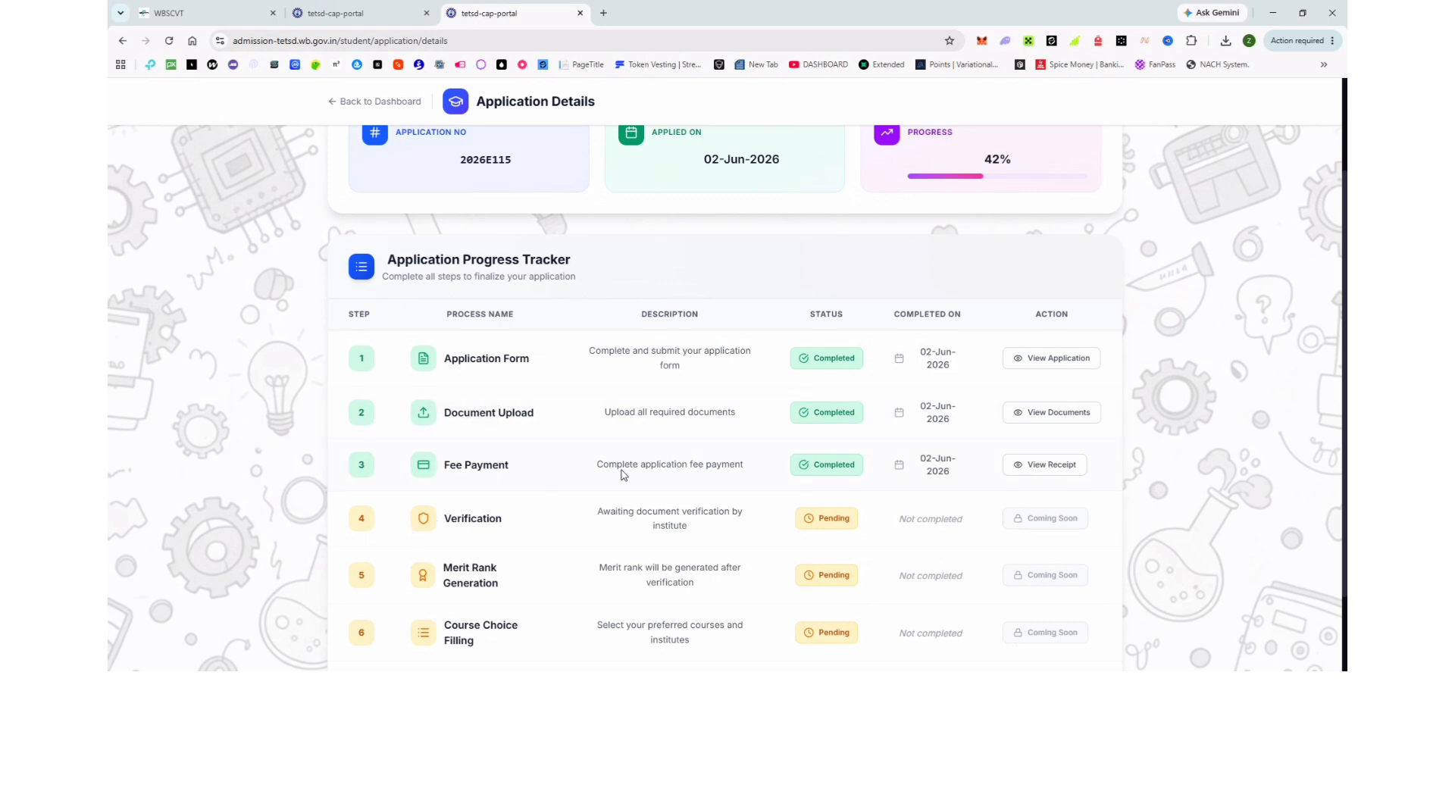
left_click_drag(597, 465, 873, 469)
left_click(860, 469)
Step: Examine the Verification, Merit Rank Generation, Course Choice Filling and Seat Allotment stages, plus the application summary
scroll(836, 449, "down", 2)
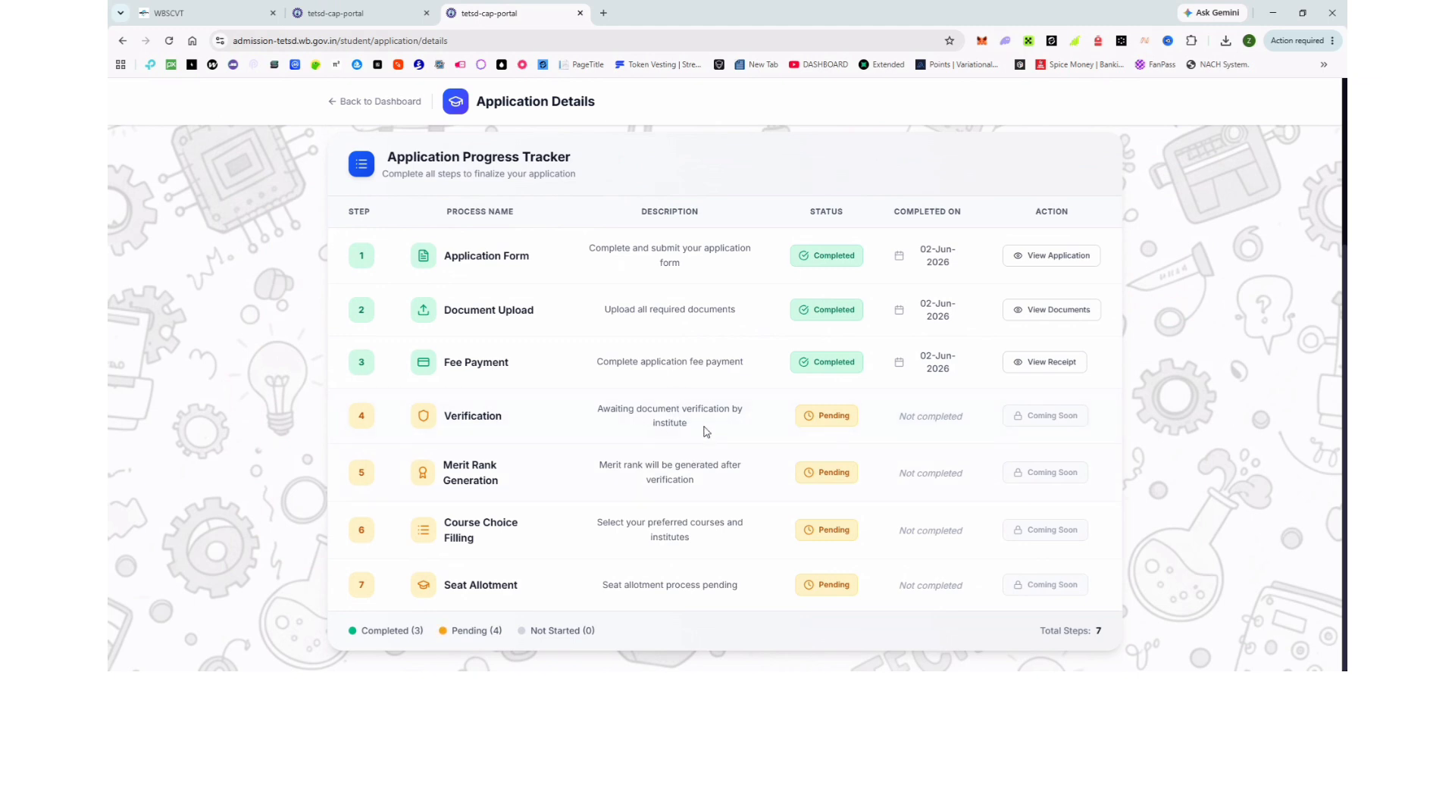
left_click_drag(593, 412, 741, 432)
left_click(743, 443)
left_click_drag(596, 467, 735, 489)
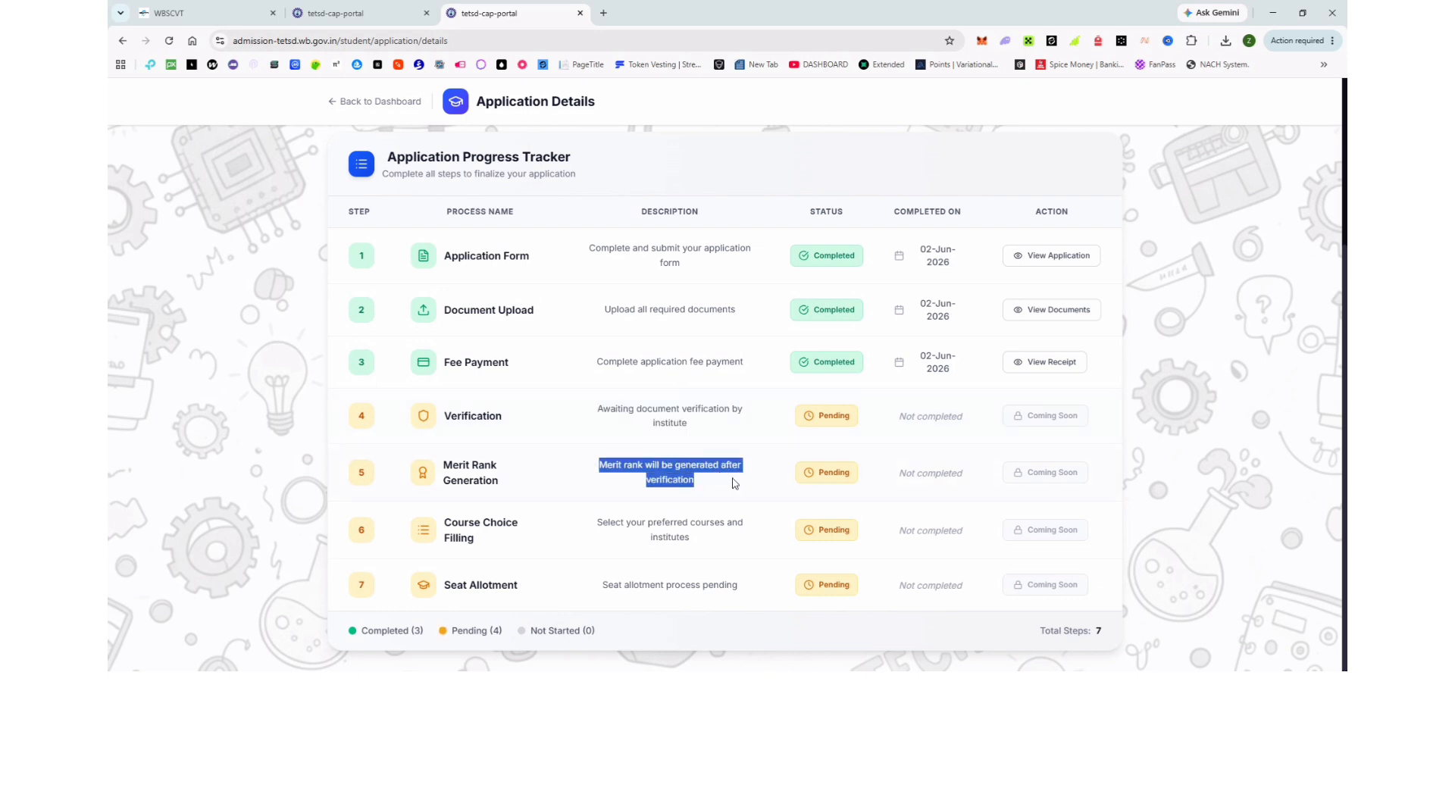
left_click(714, 488)
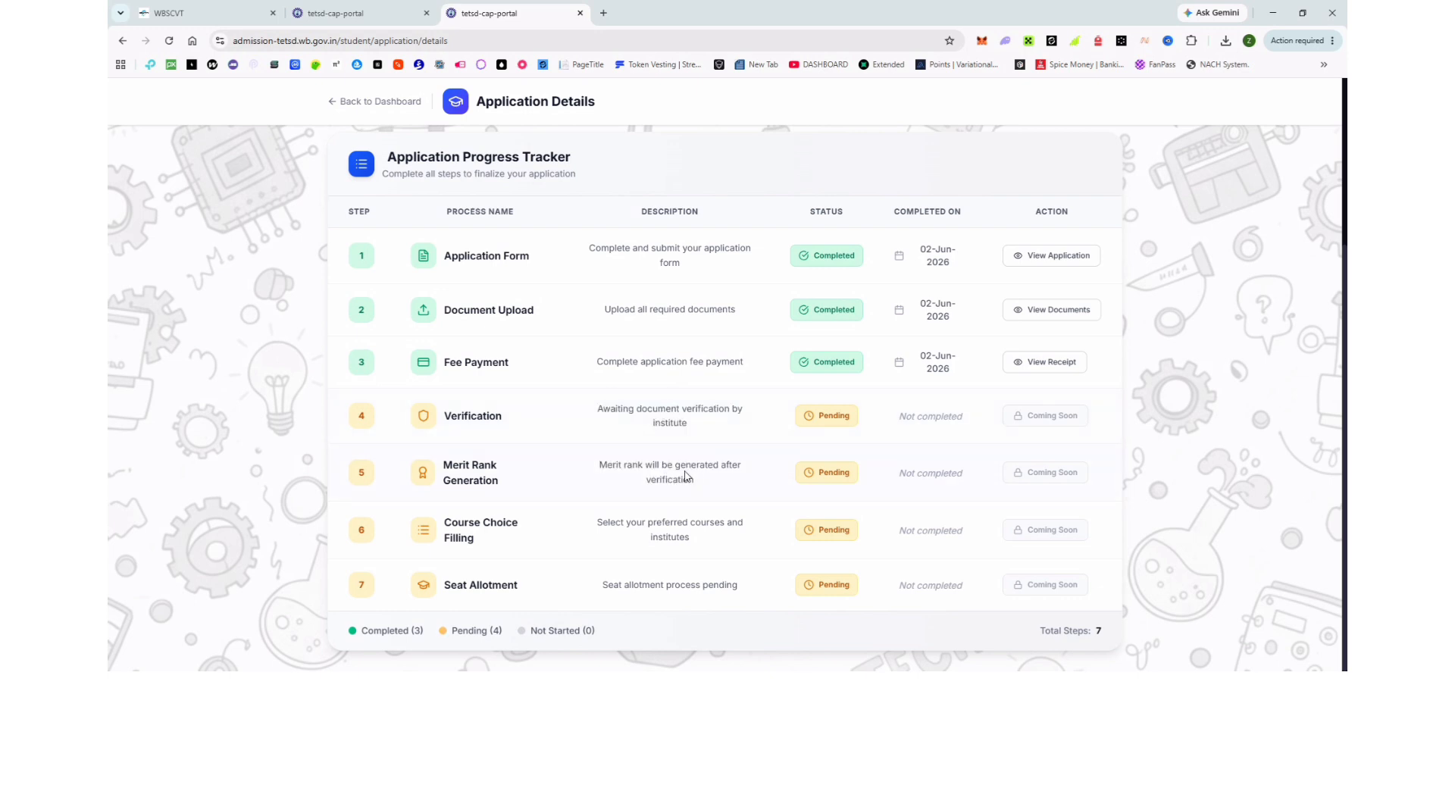
left_click_drag(435, 464, 485, 540)
left_click(522, 492)
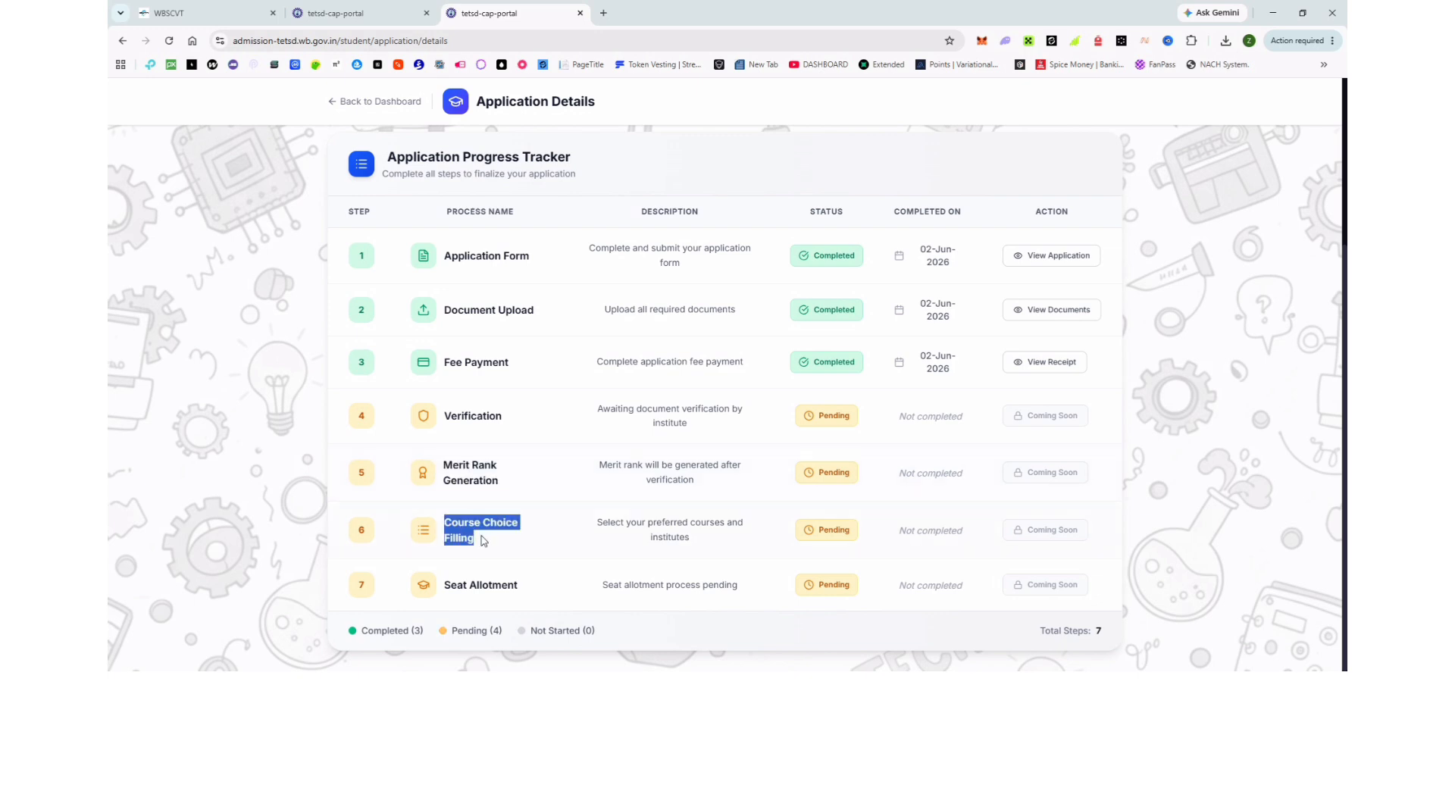
left_click(509, 539)
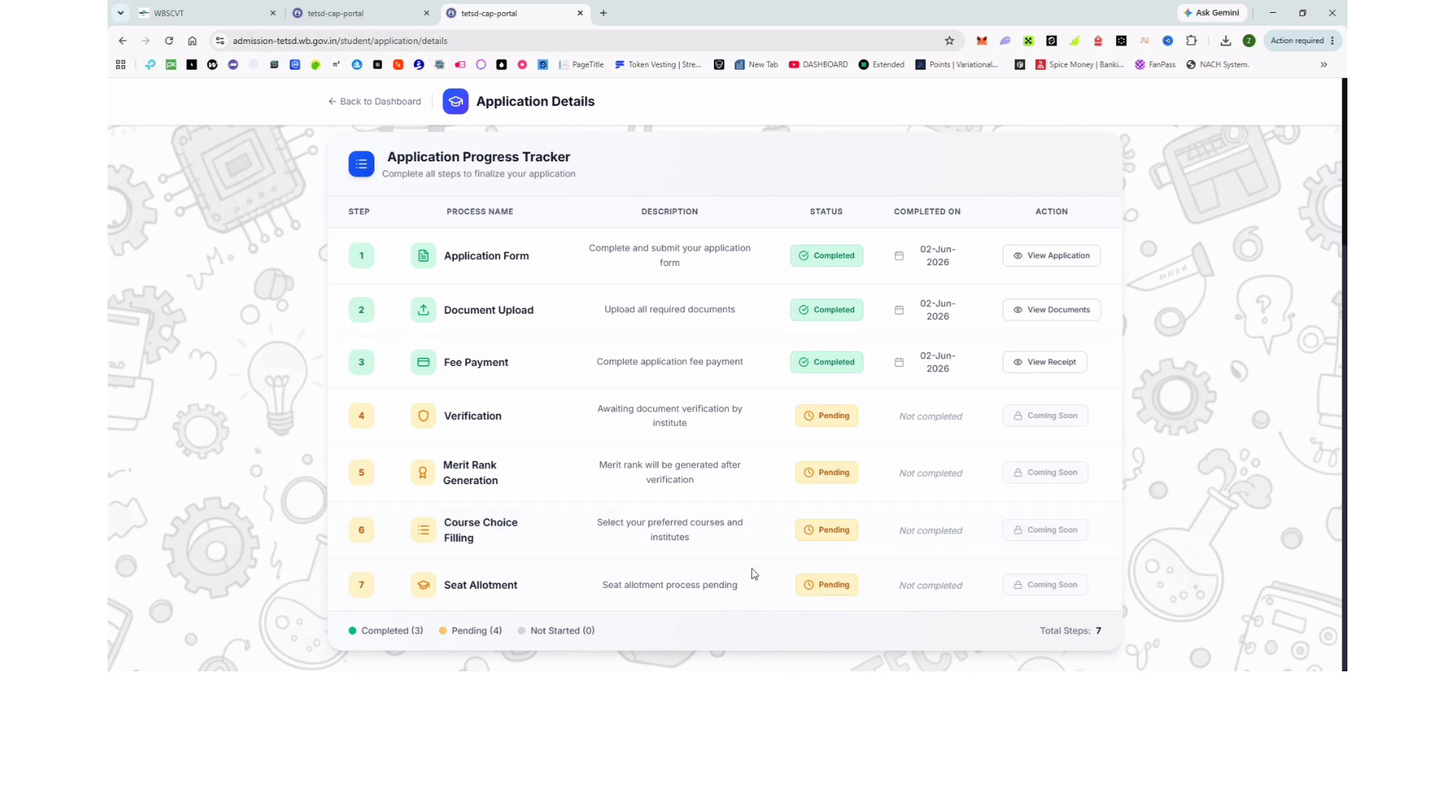
scroll(966, 433, "up", 3)
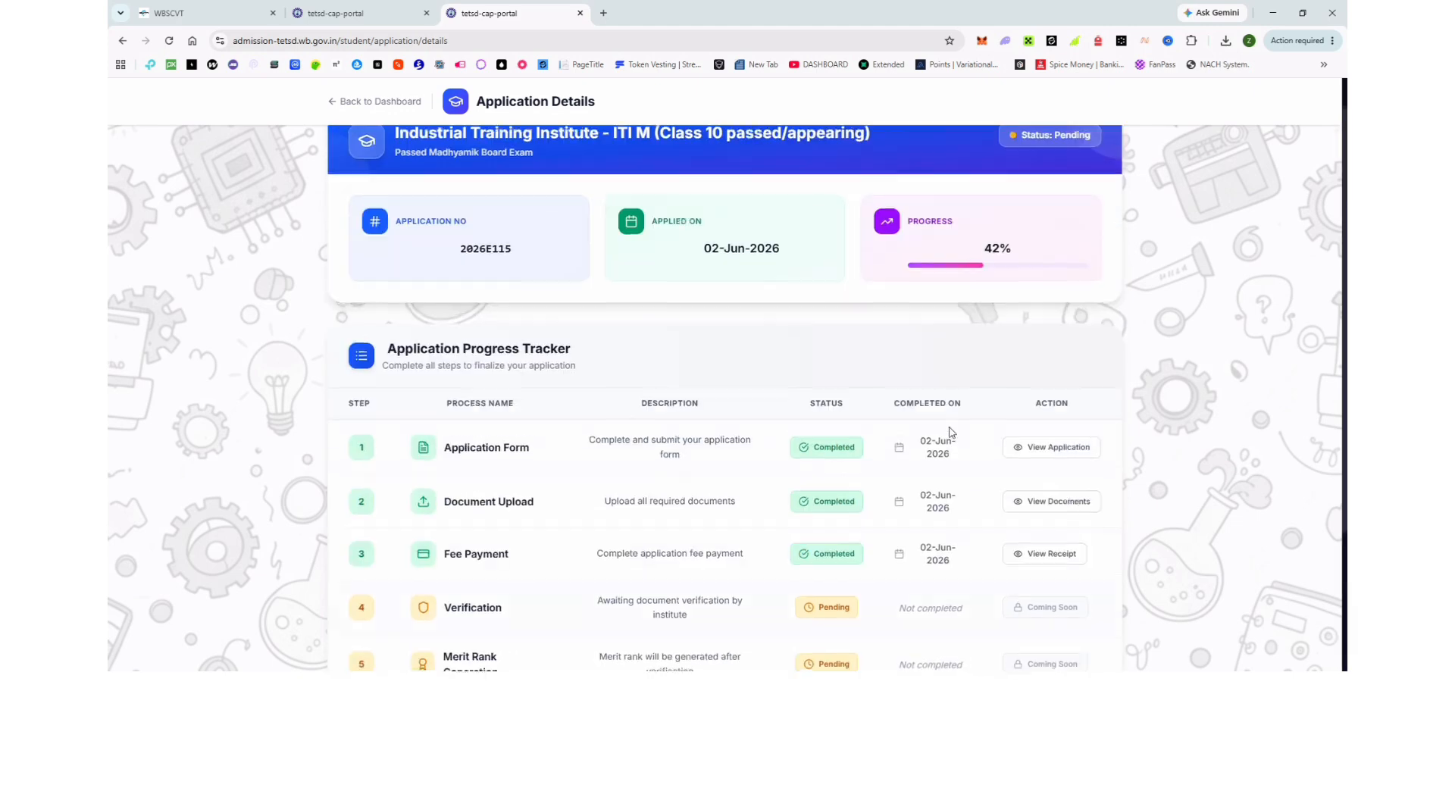
scroll(929, 429, "down", 3)
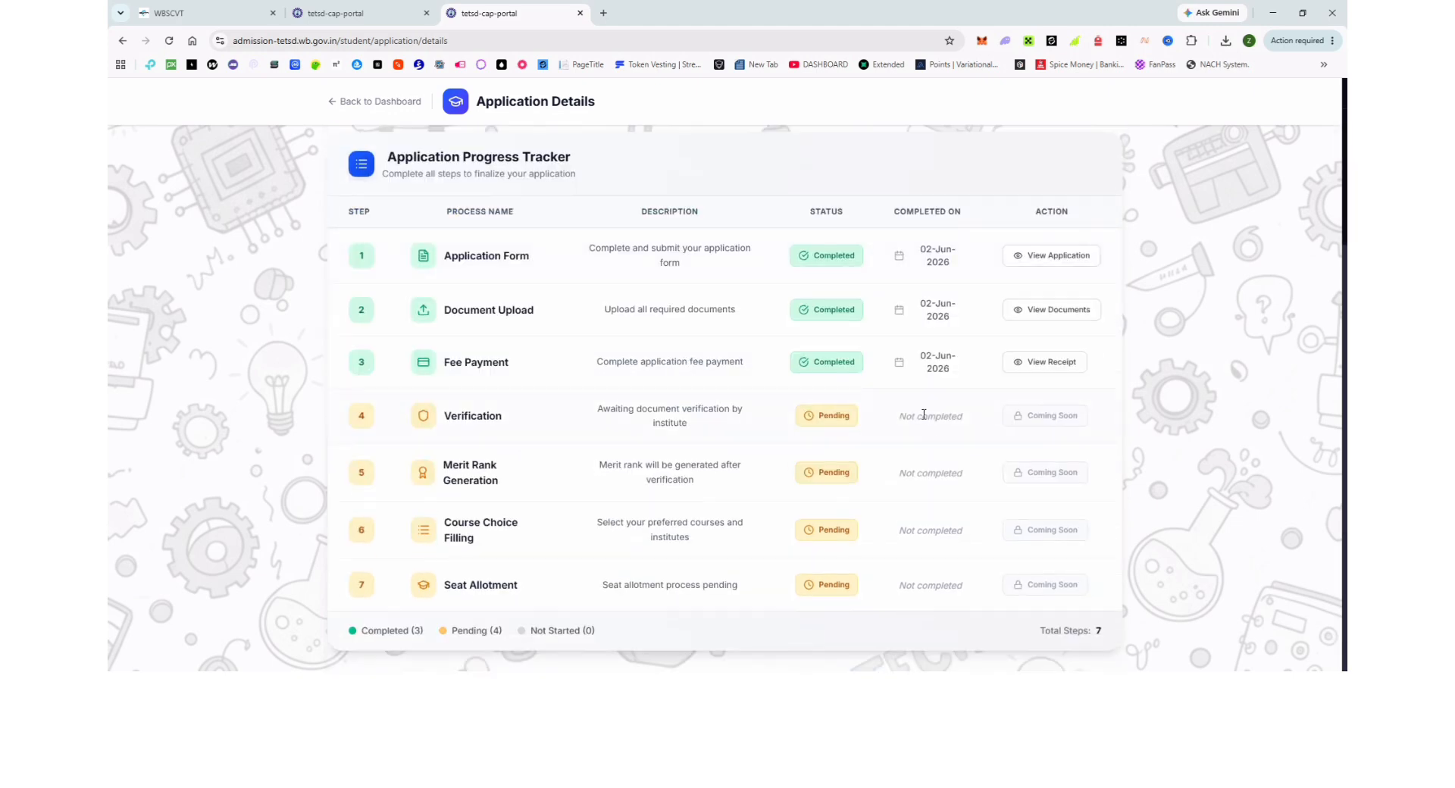